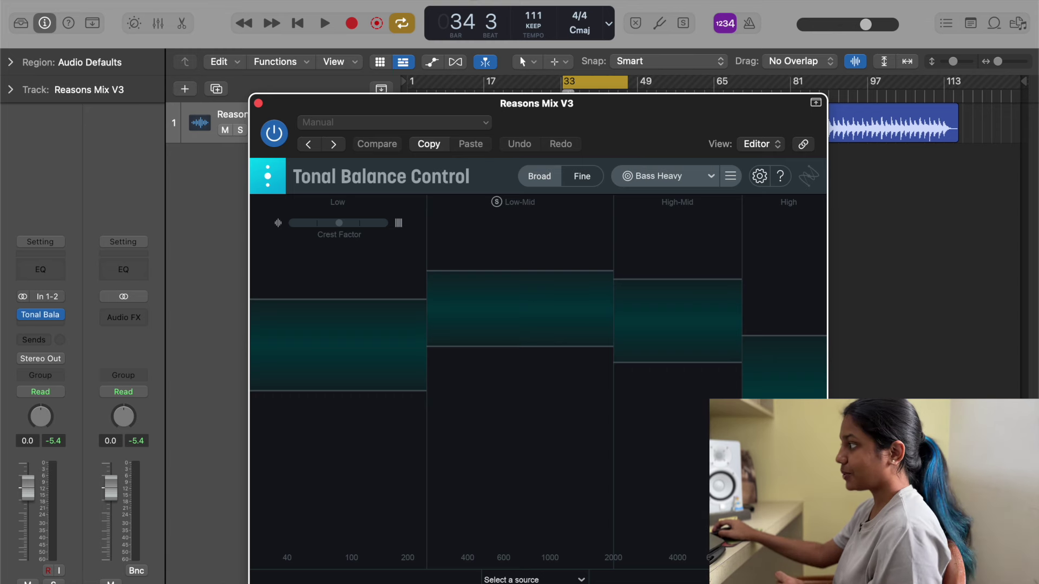
Switch the Tonal Balance Control target curve to Pop and play the mix against it.
click(670, 177)
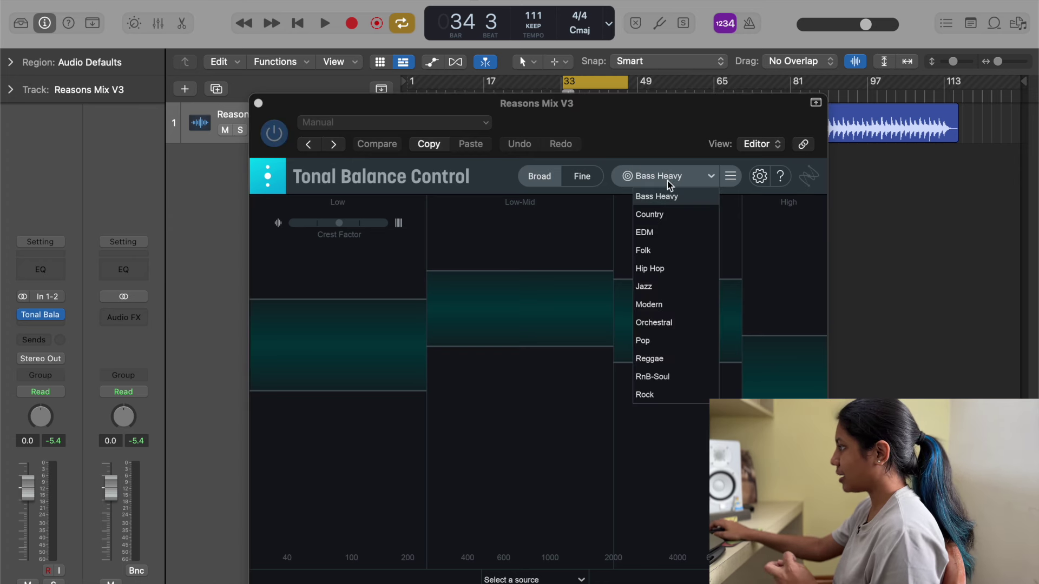
click(644, 341)
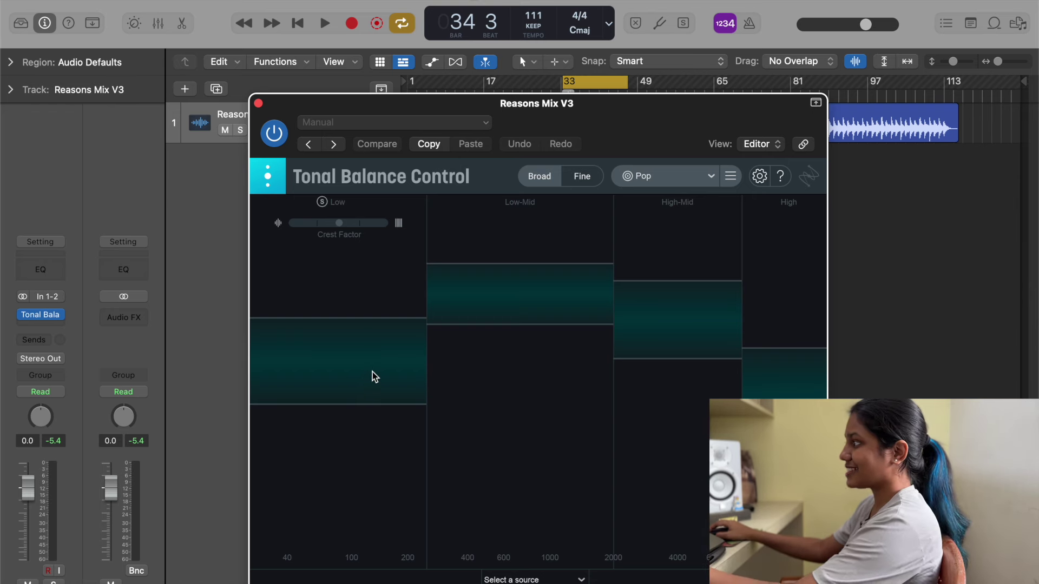
key(space)
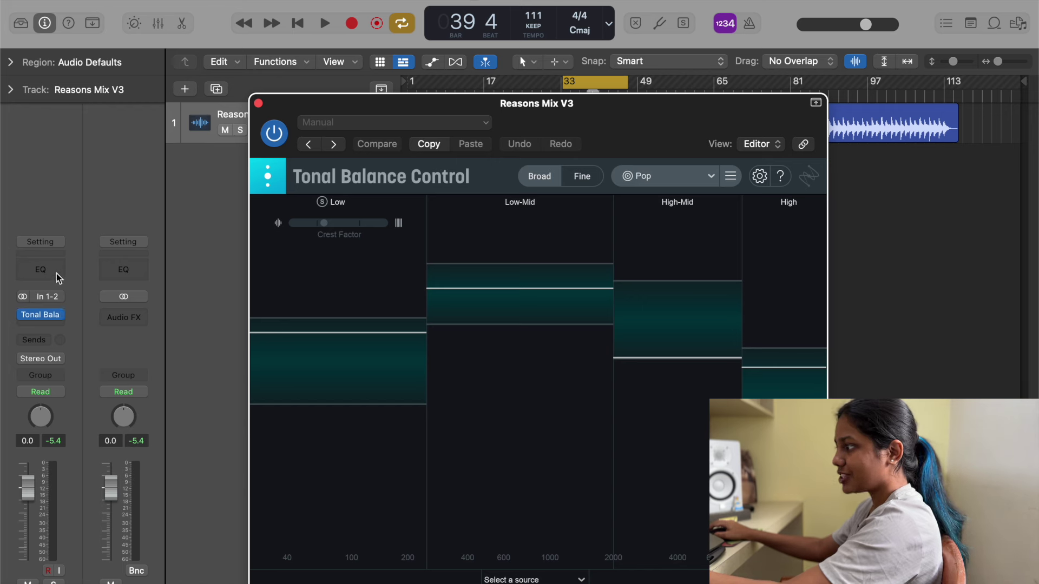
click(62, 313)
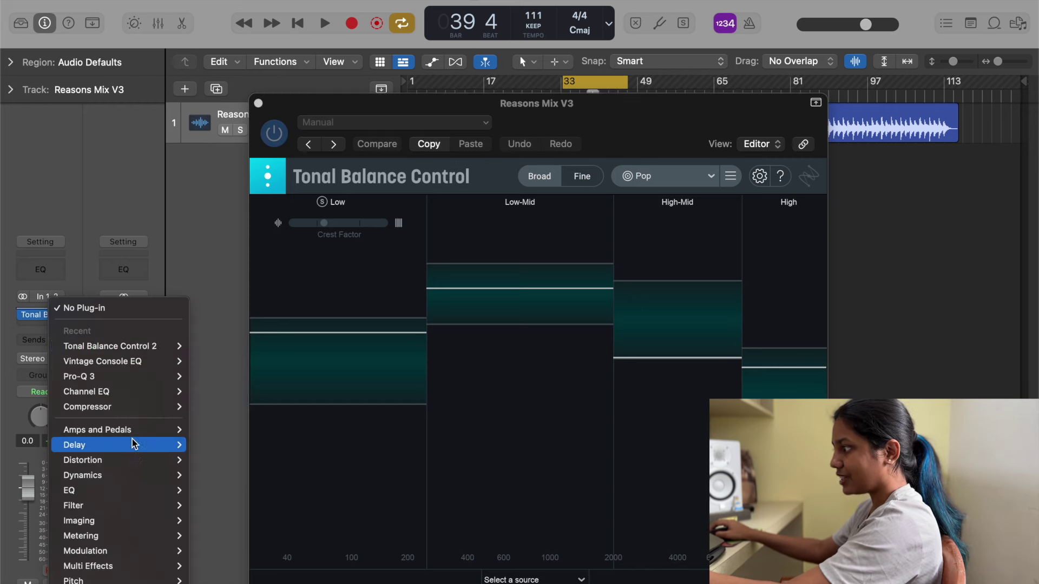
Insert a stereo Linear Phase EQ on the mix, replacing the initial Channel EQ.
mouse_move(173, 490)
click(314, 476)
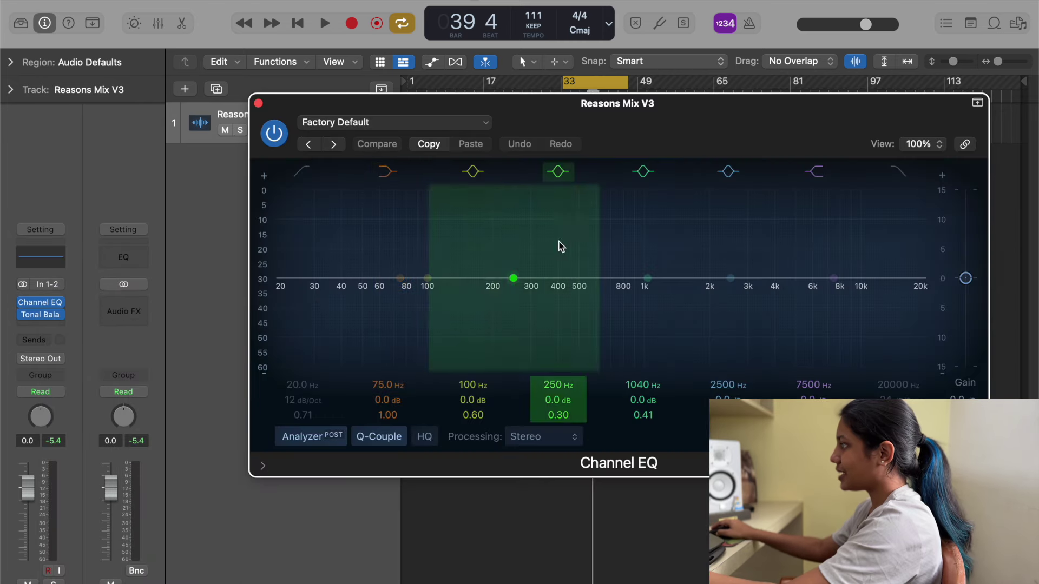
click(59, 302)
mouse_move(70, 443)
mouse_move(234, 461)
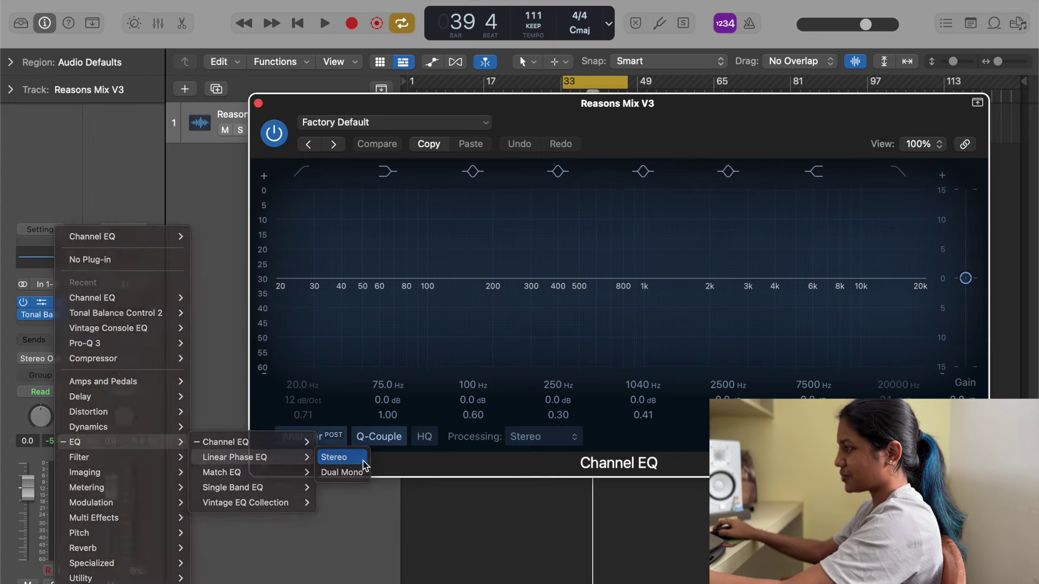
click(334, 458)
drag(701, 106, 626, 233)
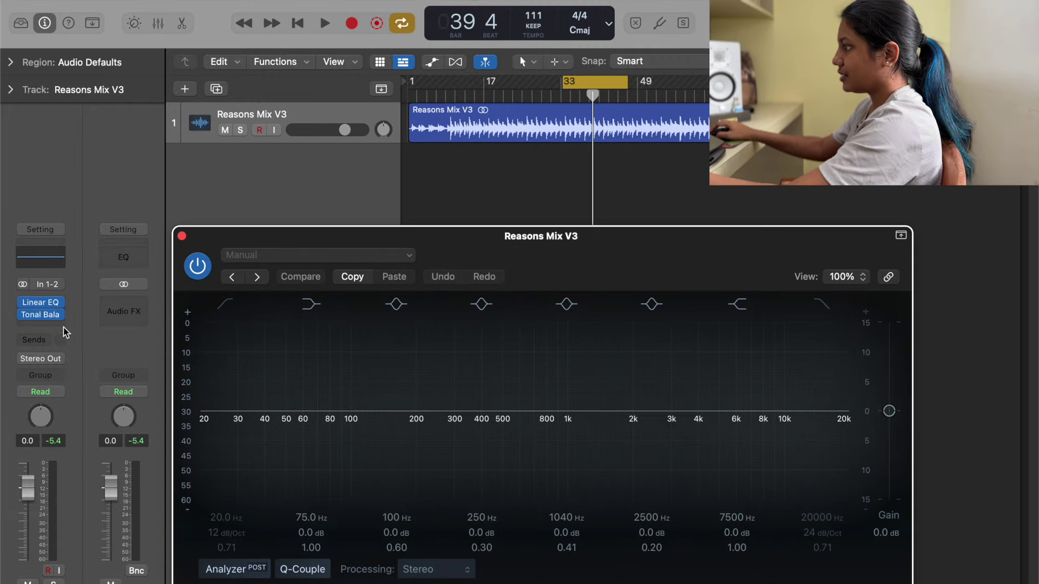
Shape a gentle +1.8 dB upper-mid boost near 3960 Hz with Q 0.60.
click(40, 314)
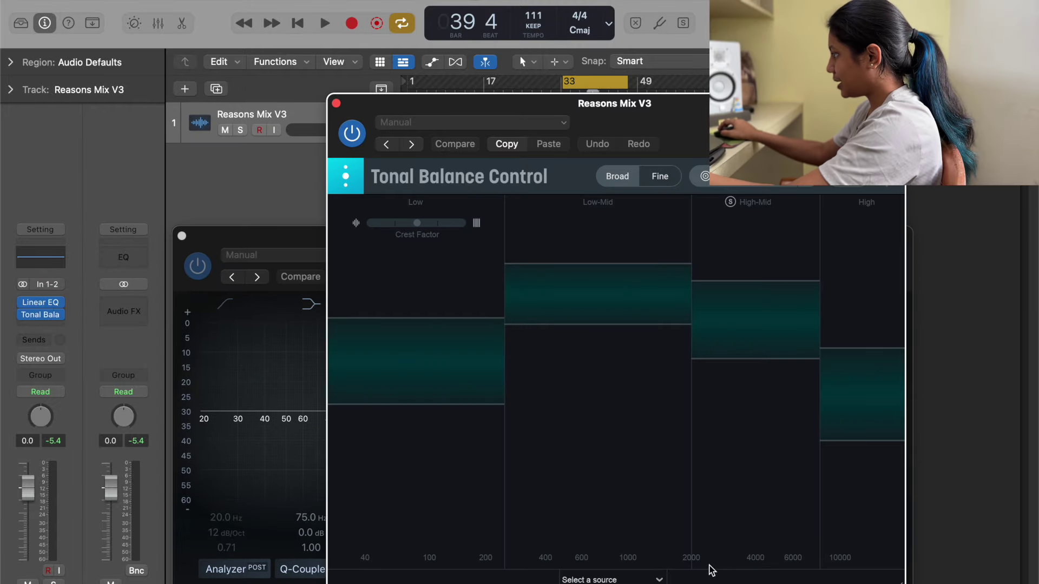
click(336, 103)
drag(657, 416, 694, 392)
drag(661, 568, 661, 548)
drag(696, 392, 699, 389)
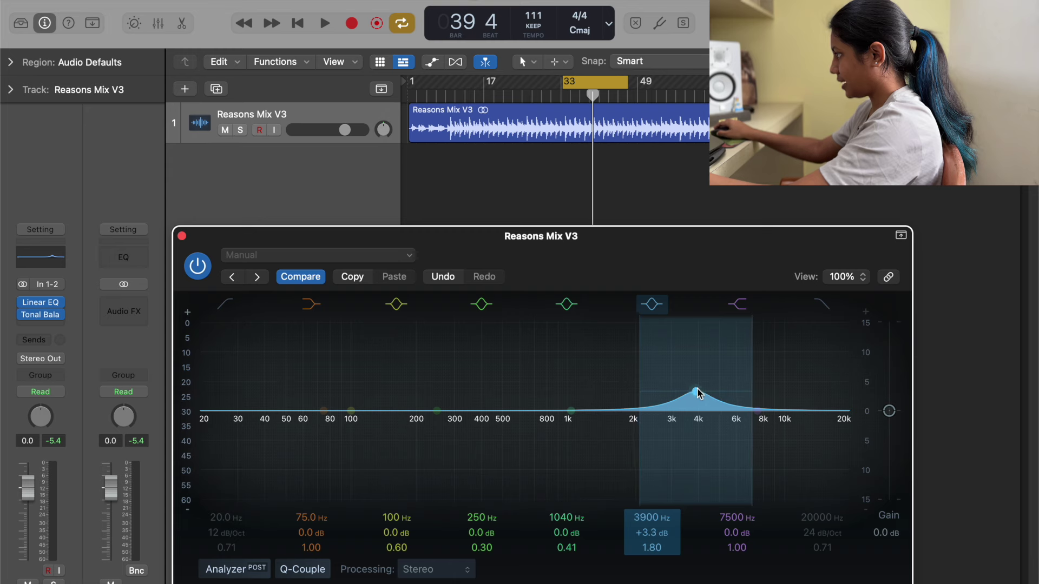
drag(670, 544, 670, 563)
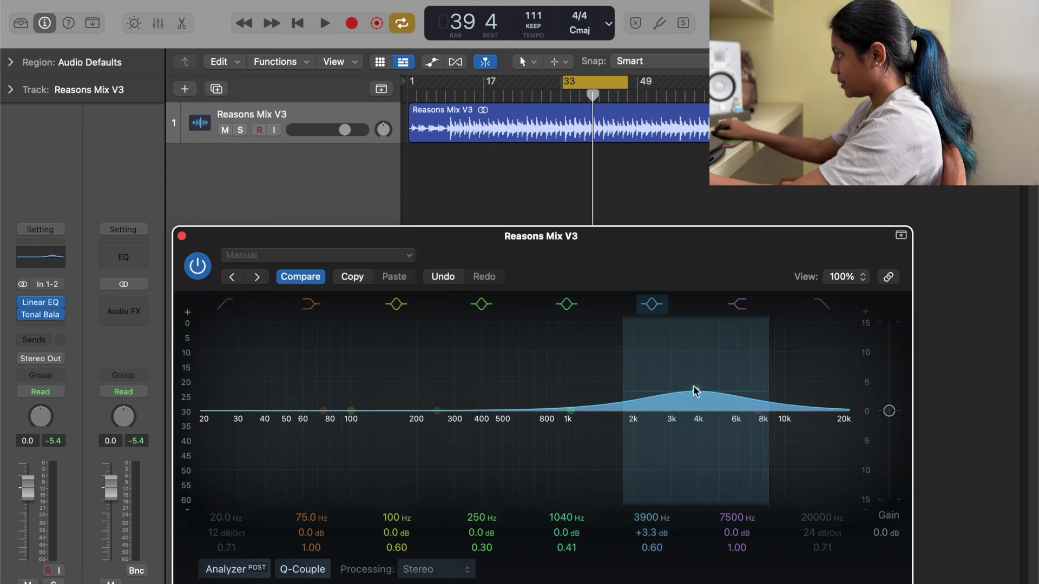
drag(696, 391, 698, 402)
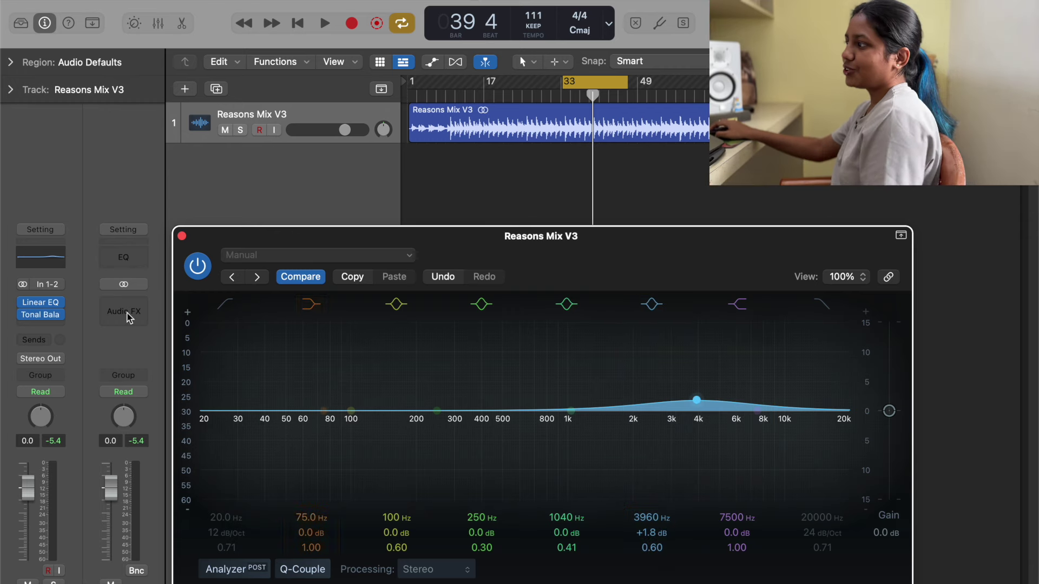
Recheck the balance in Tonal Balance Control and try a low-band boost around 114 Hz.
click(50, 318)
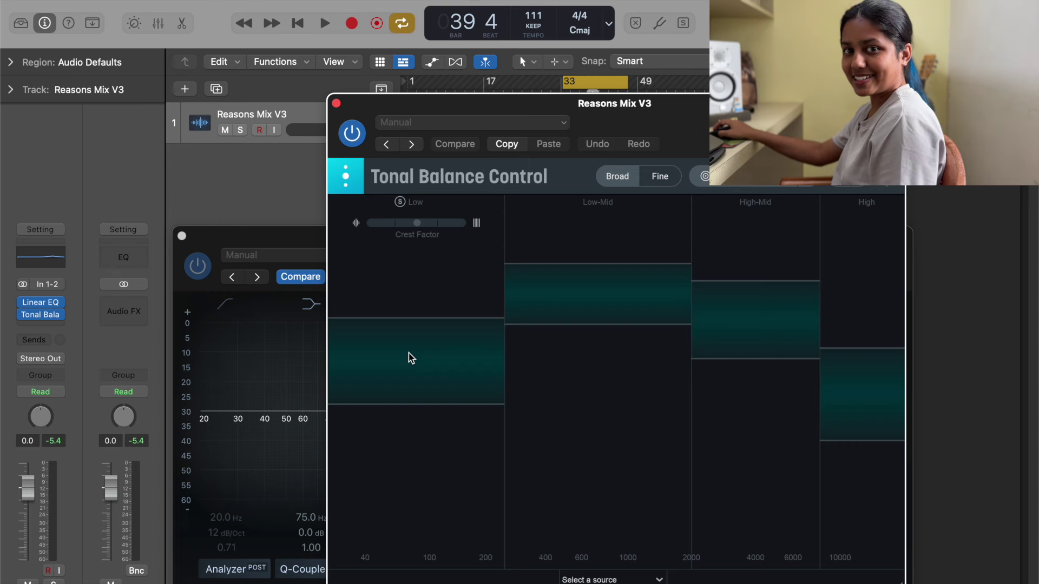
key(super+w)
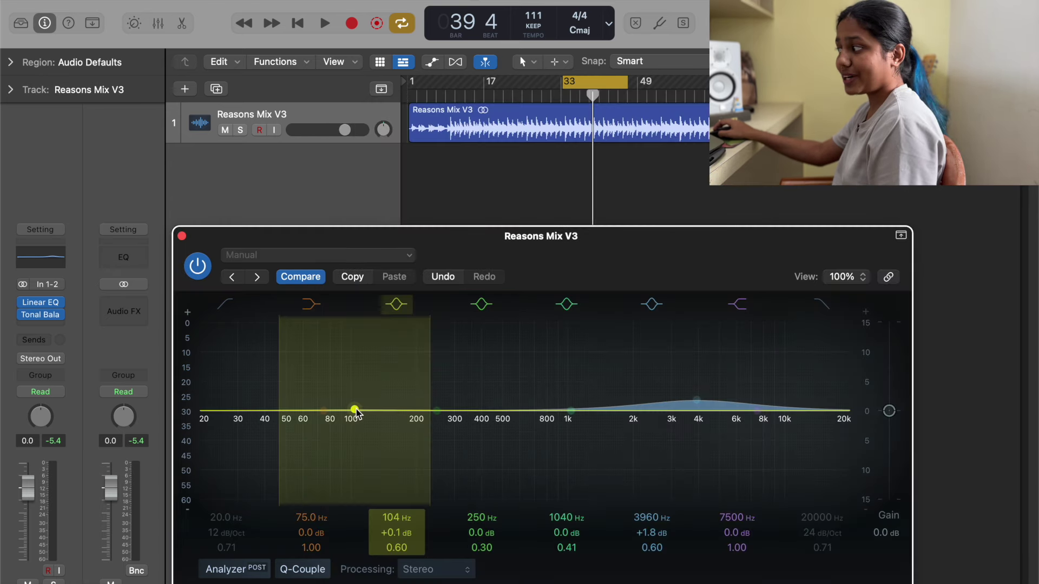
mouse_move(355, 412)
mouse_down()
mouse_move(339, 395)
mouse_move(476, 389)
mouse_move(366, 391)
mouse_move(348, 410)
mouse_up()
mouse_move(36, 304)
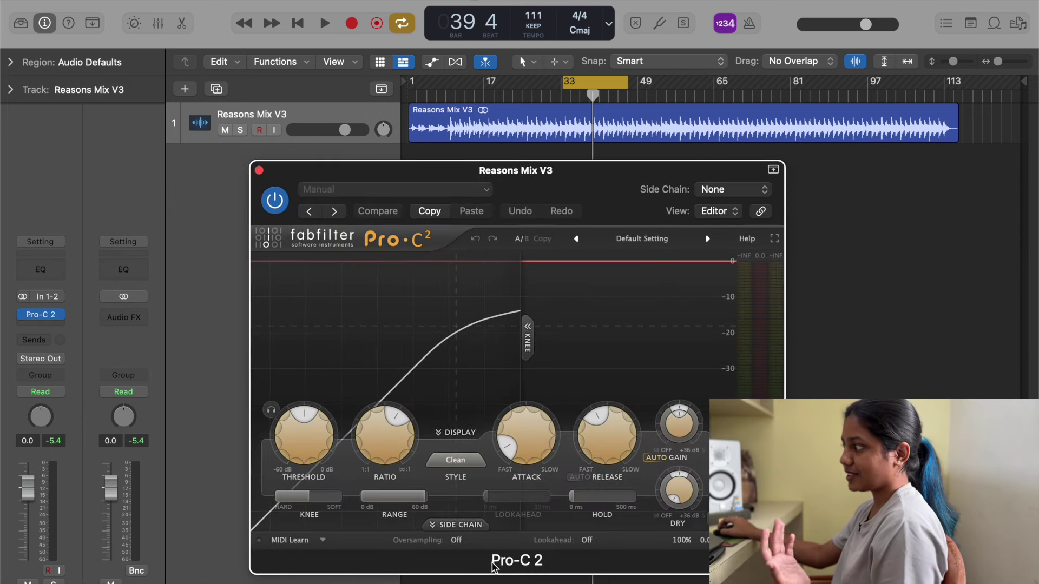
Set the Pro-C 2 style to Mastering and turn off Auto Gain.
click(455, 460)
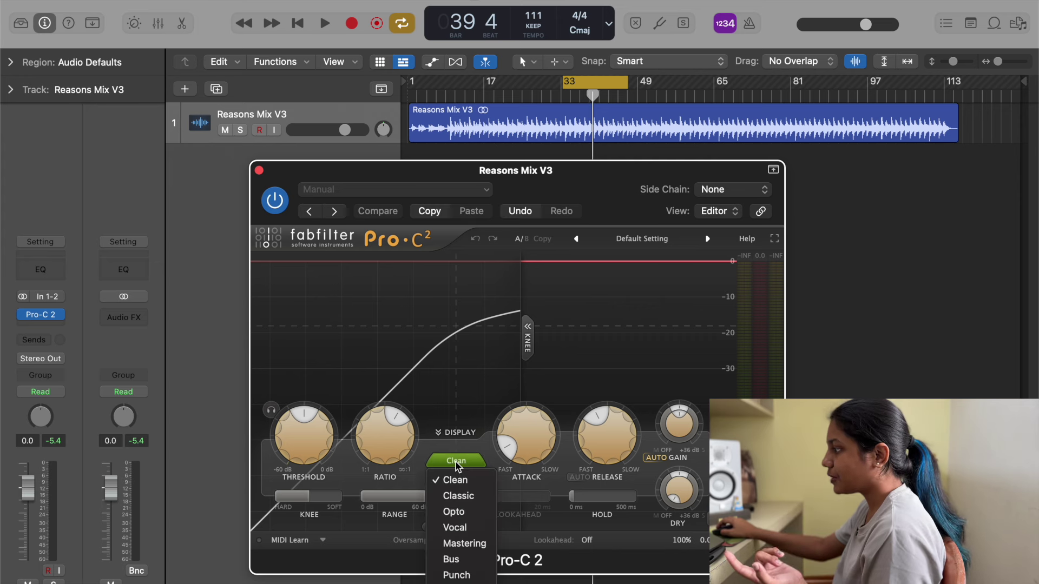
click(474, 543)
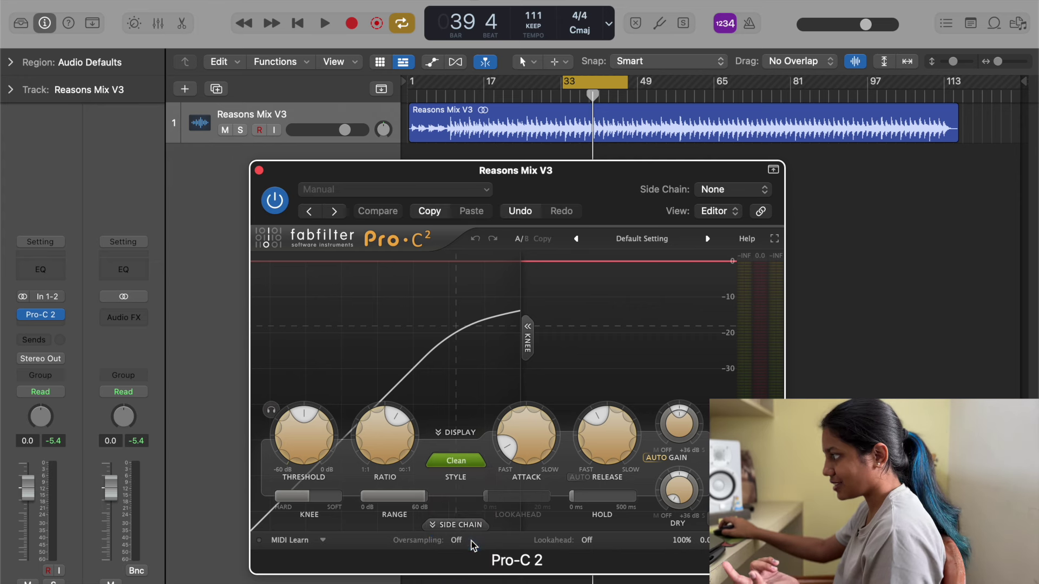
click(653, 459)
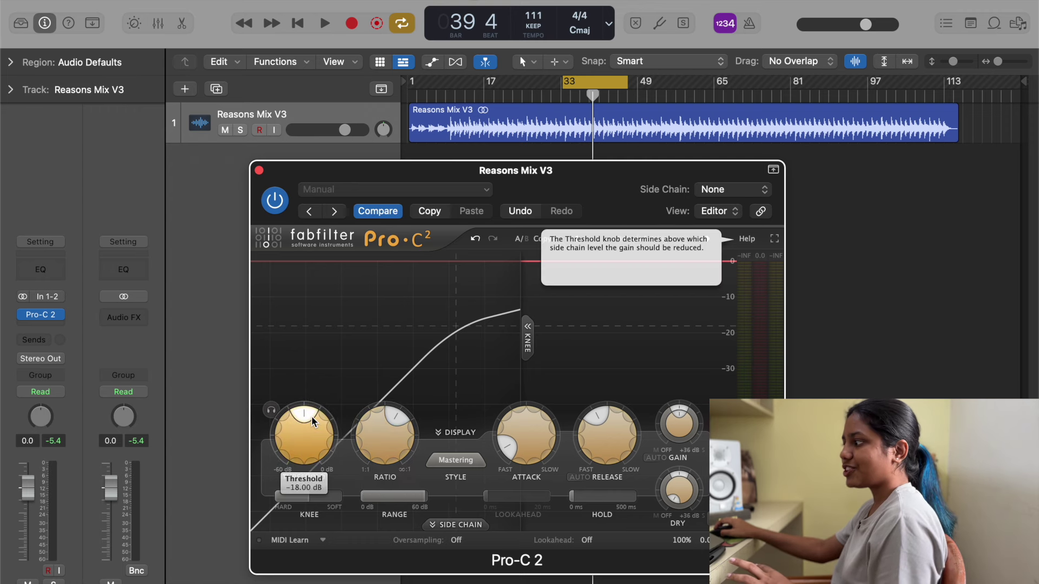
mouse_move(310, 420)
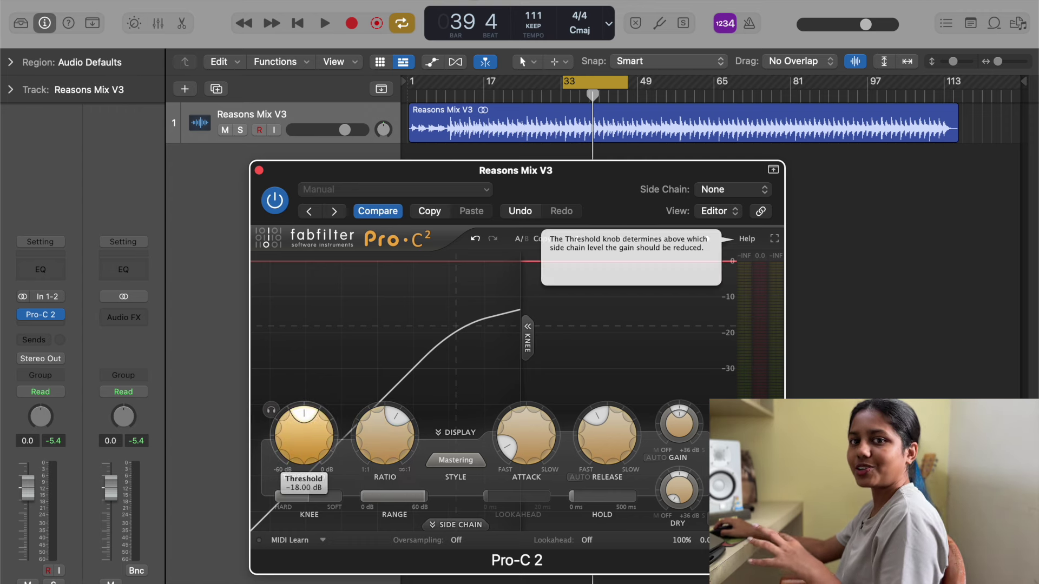
While the mix plays, set Threshold to -12.90 dB and Attack to about 8 ms.
key(space)
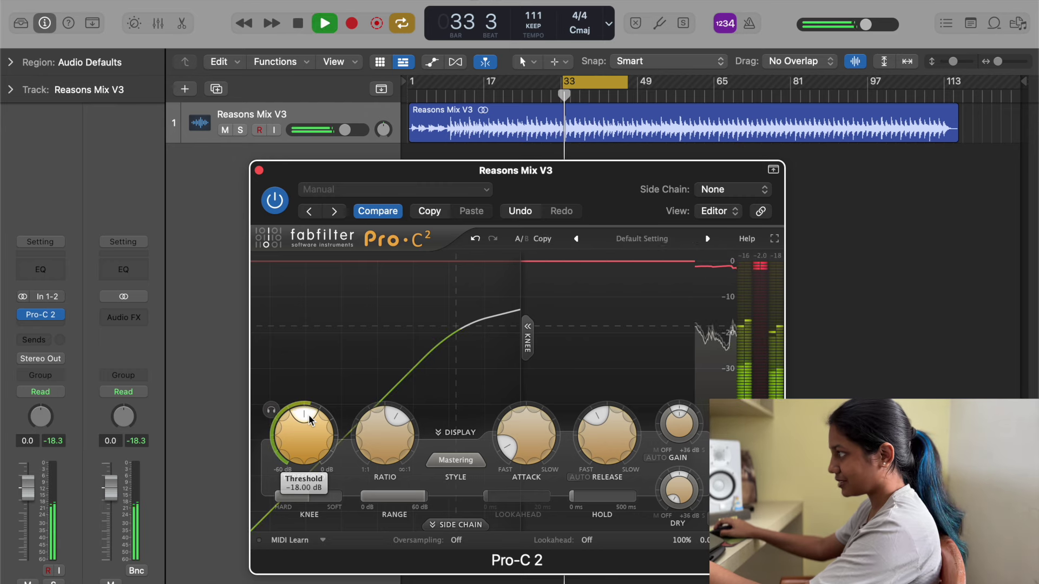
scroll(312, 420, up, 1)
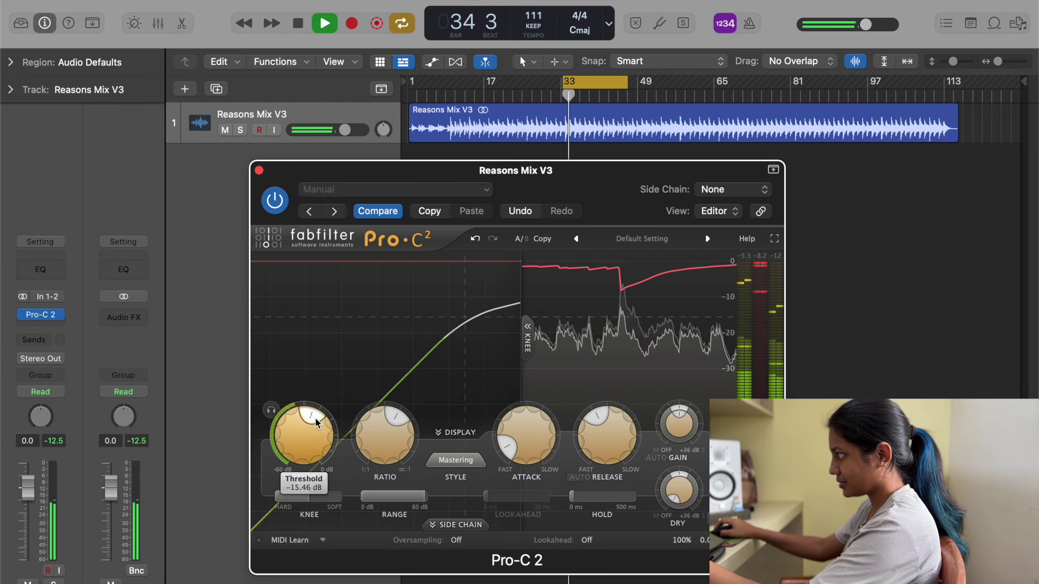
scroll(507, 447, up, 2)
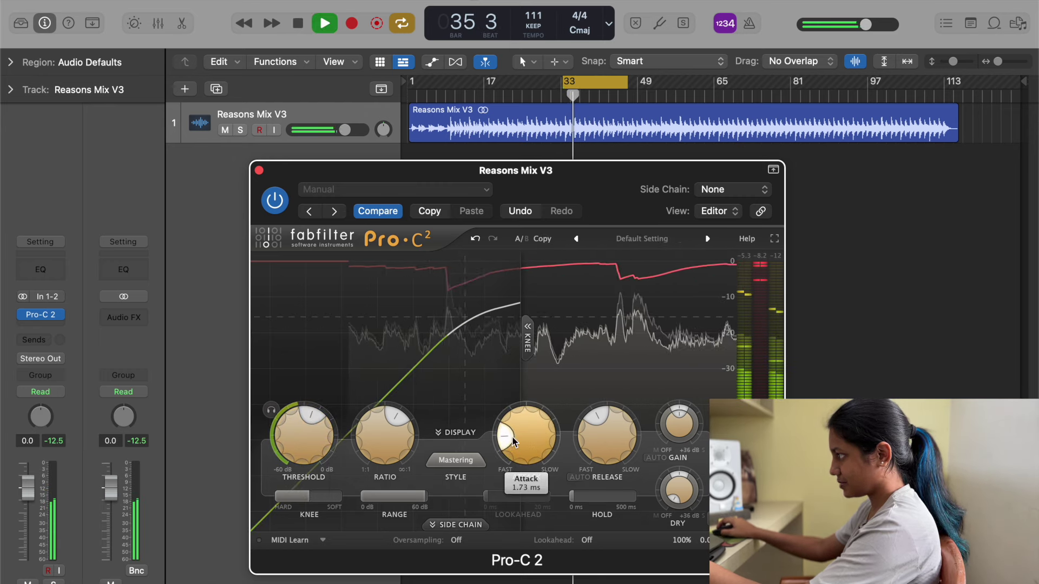
scroll(606, 438, down, 2)
scroll(515, 443, up, 3)
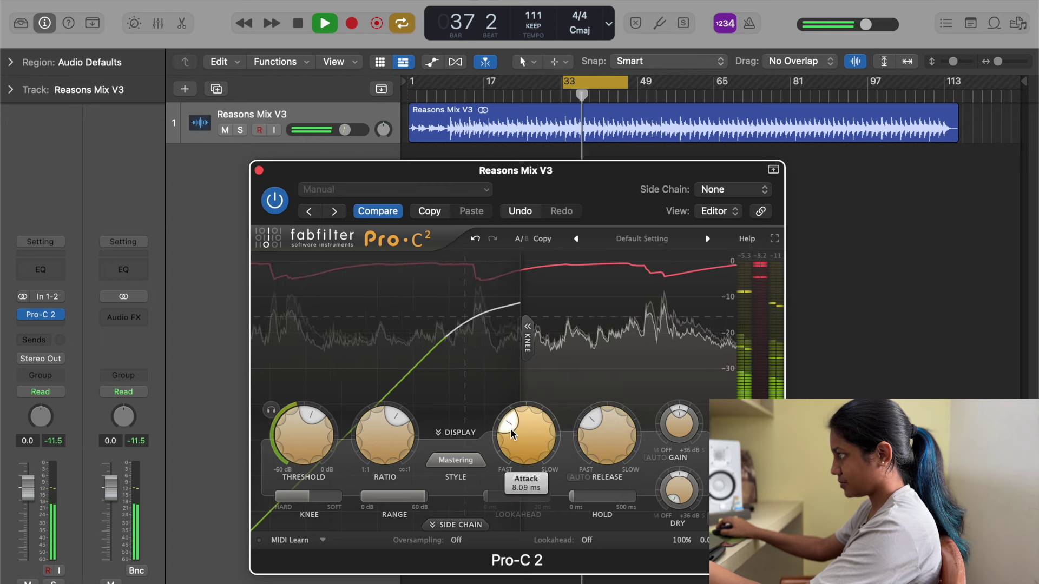
scroll(312, 421, up, 2)
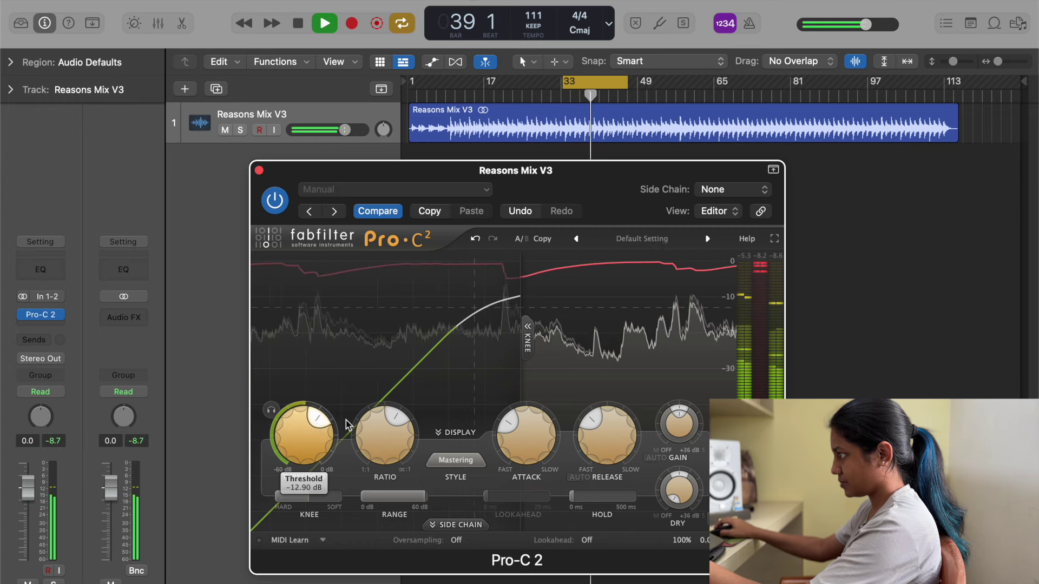
mouse_move(397, 422)
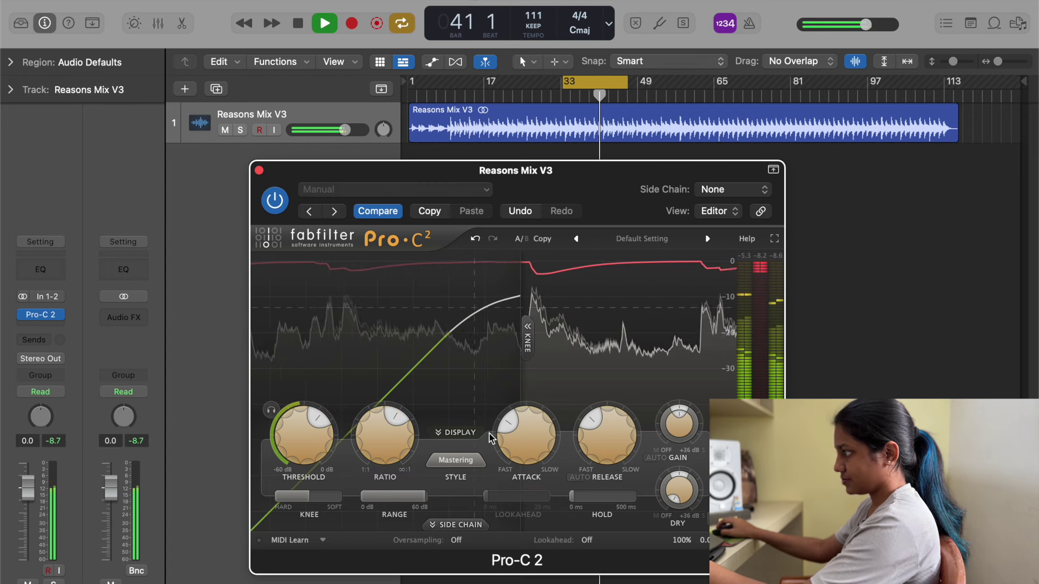
key(space)
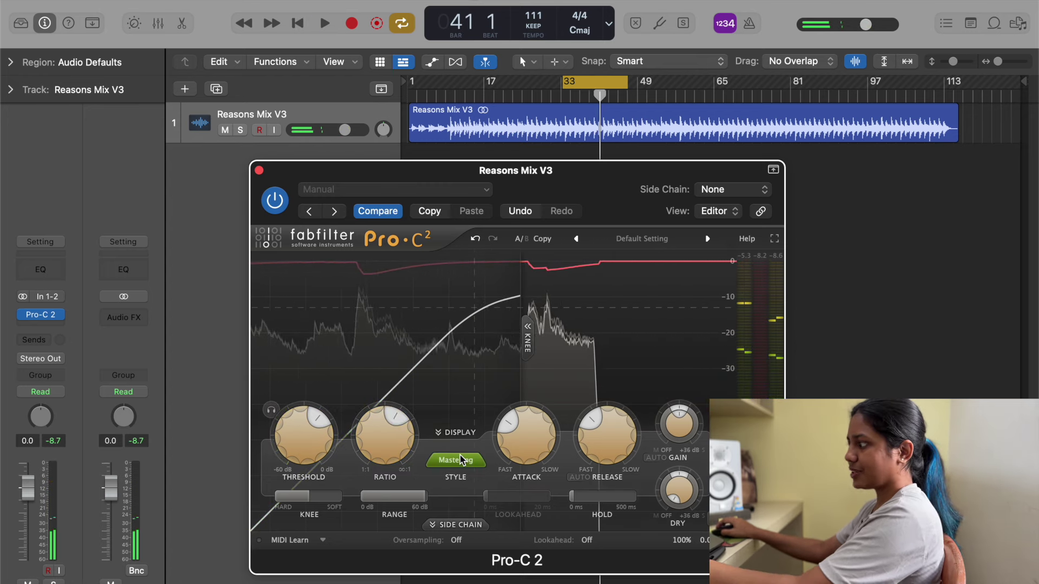
mouse_move(459, 462)
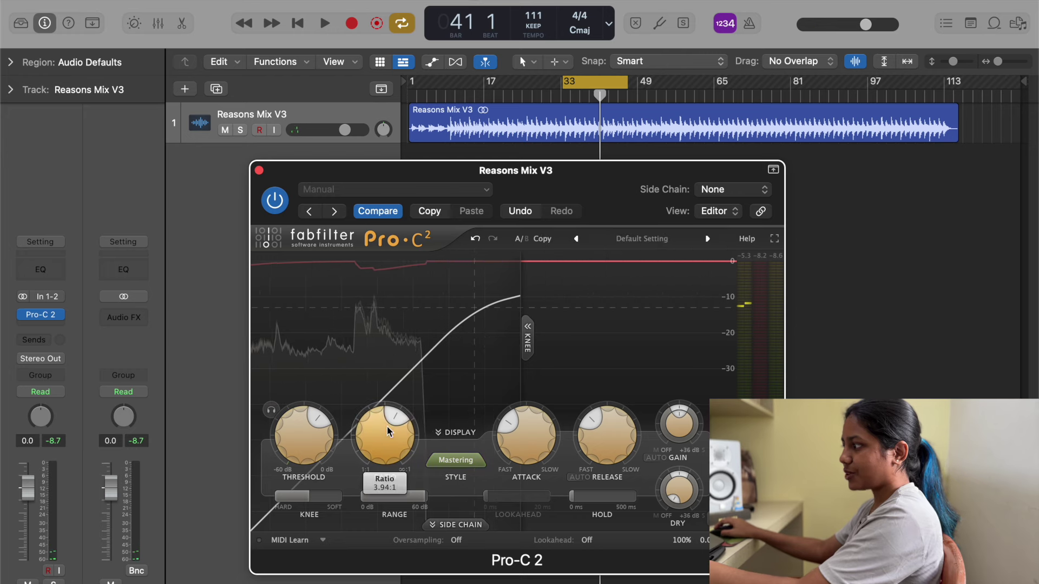
mouse_move(583, 458)
mouse_move(520, 440)
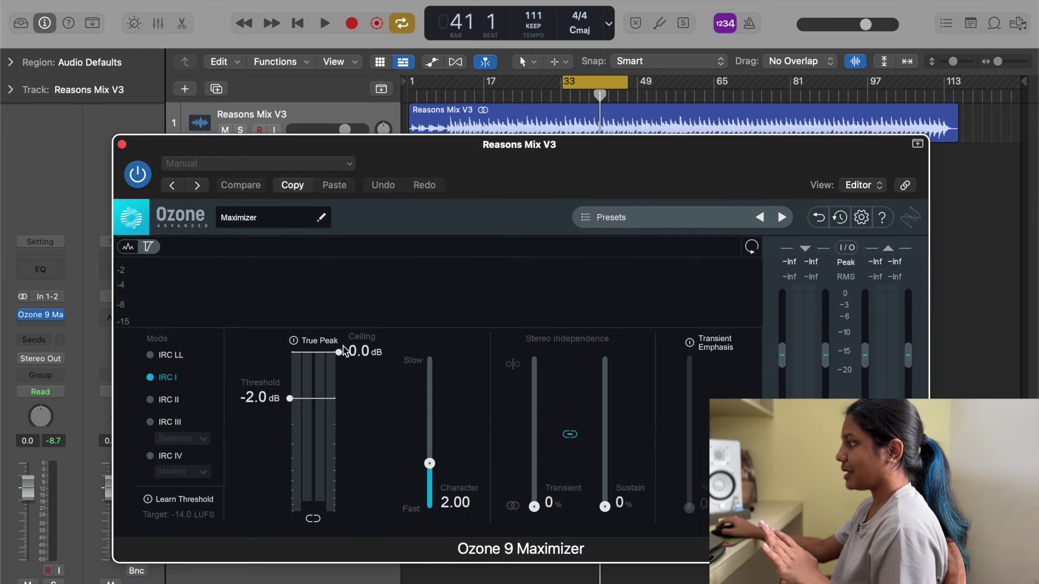
Enter -1 in the Ozone 9 Maximizer Ceiling field for a -1.0 dB ceiling.
double_click(368, 353)
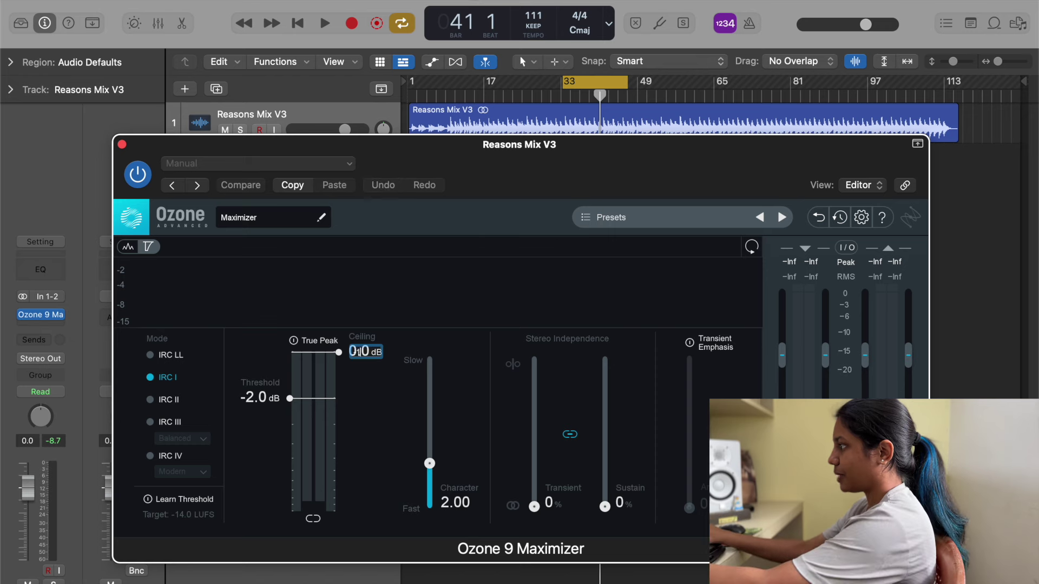
text(-1)
key(Return)
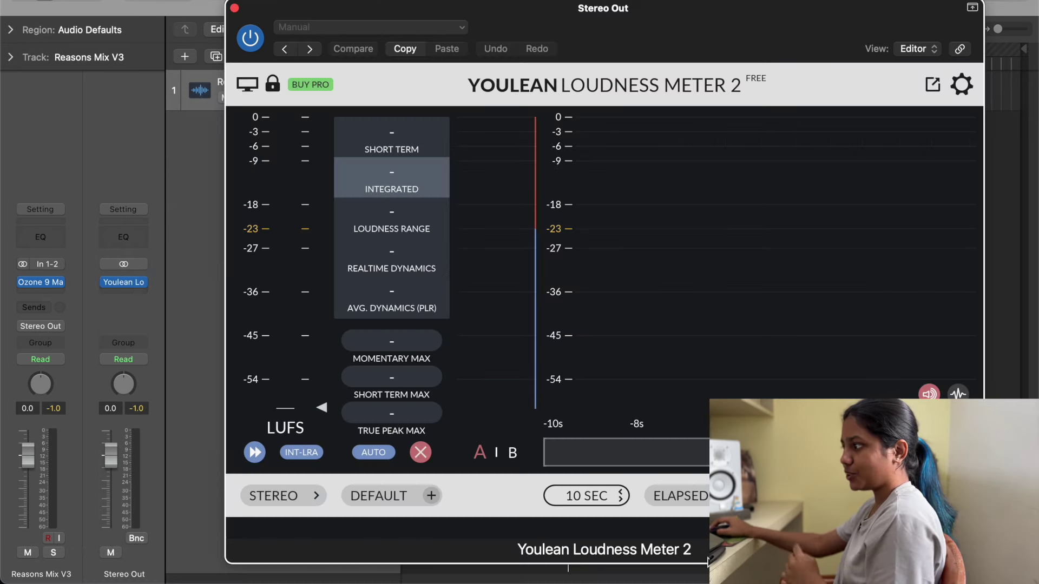
Focus the main Logic window and drag the Youlean Loudness Meter to the right edge.
mouse_move(141, 287)
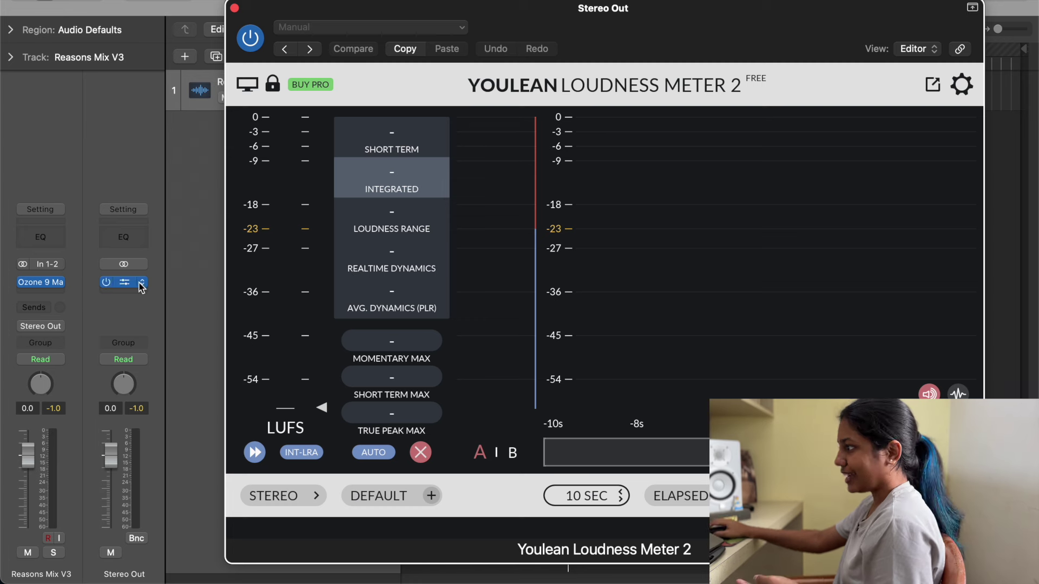
click(141, 424)
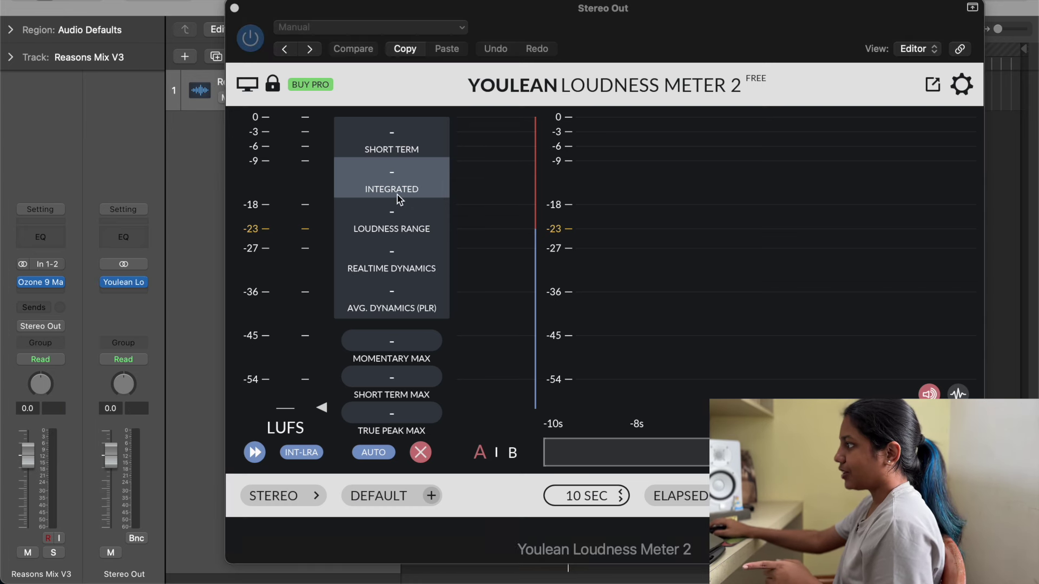
drag(379, 7, 791, 12)
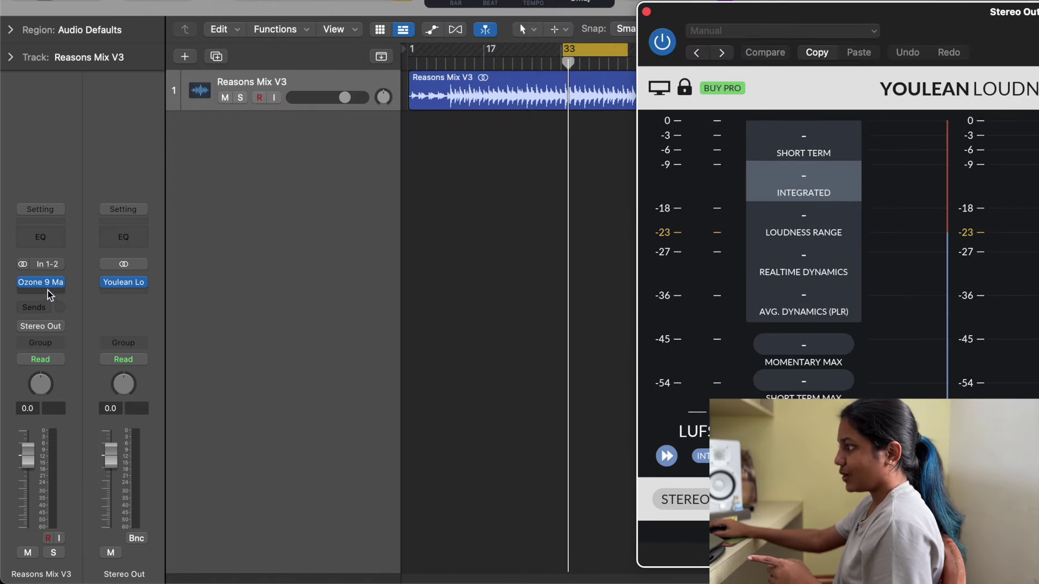
Reposition the Ozone 9 window and drag the Maximizer threshold down to -12.1 dB.
click(37, 281)
drag(542, 106, 409, 150)
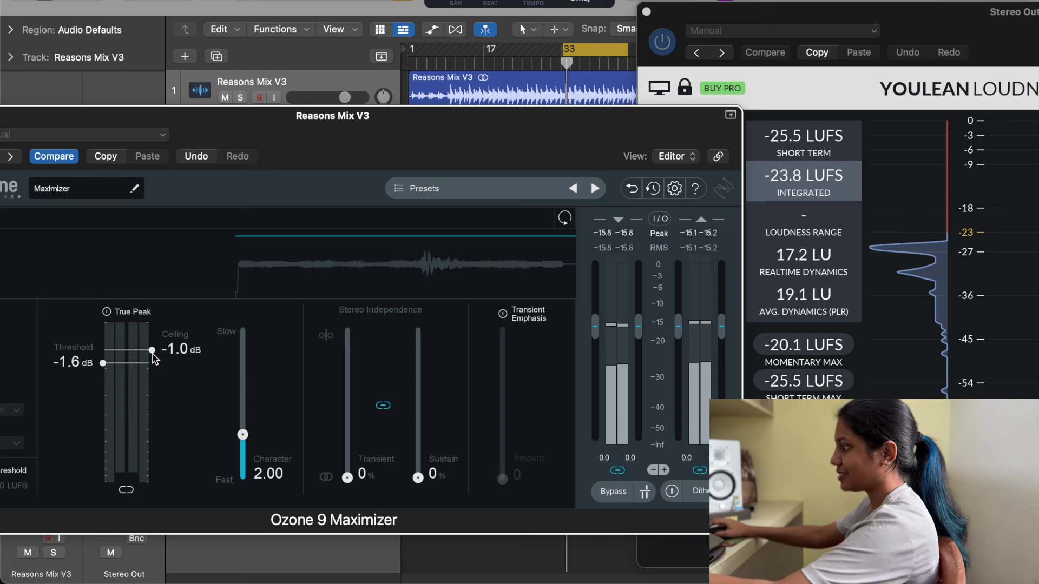
drag(103, 369, 98, 455)
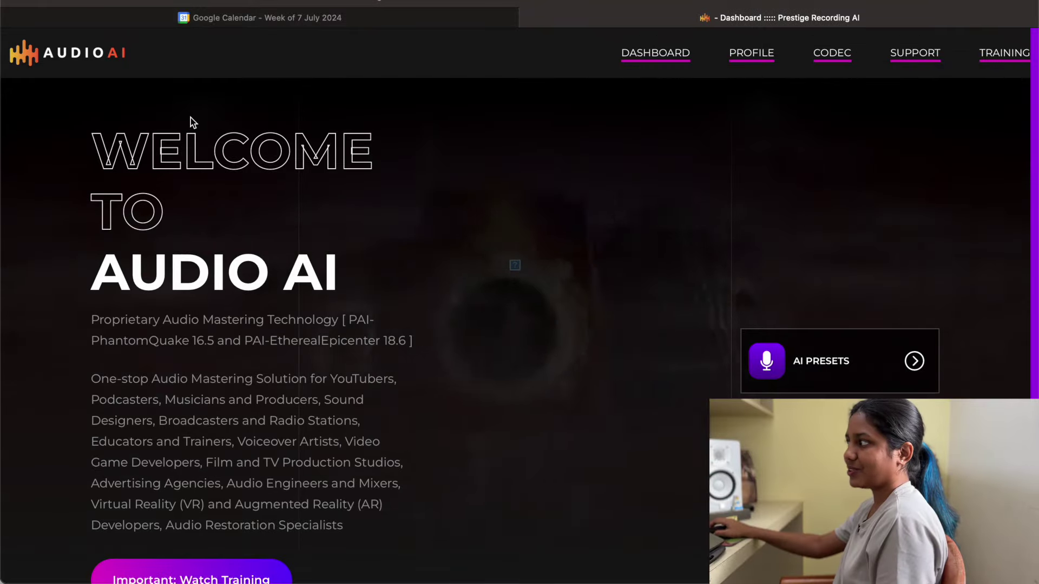
Open the AI Presets editor and drop Reasons Mix V3.wav from the Out folder onto it.
click(838, 368)
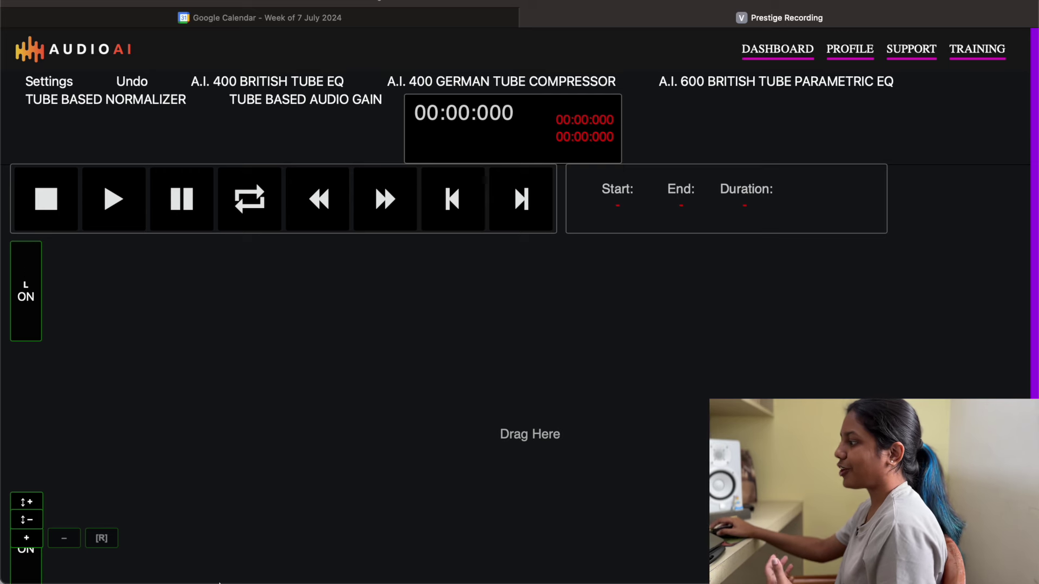
click(176, 557)
scroll(379, 530, down, 2)
drag(603, 500, 373, 277)
scroll(374, 277, up, 3)
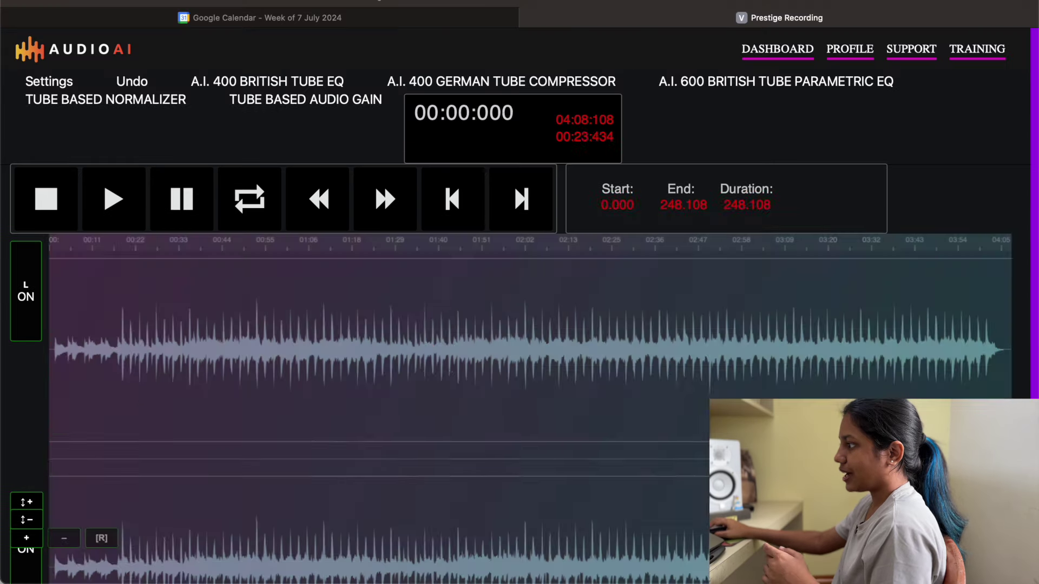
click(91, 399)
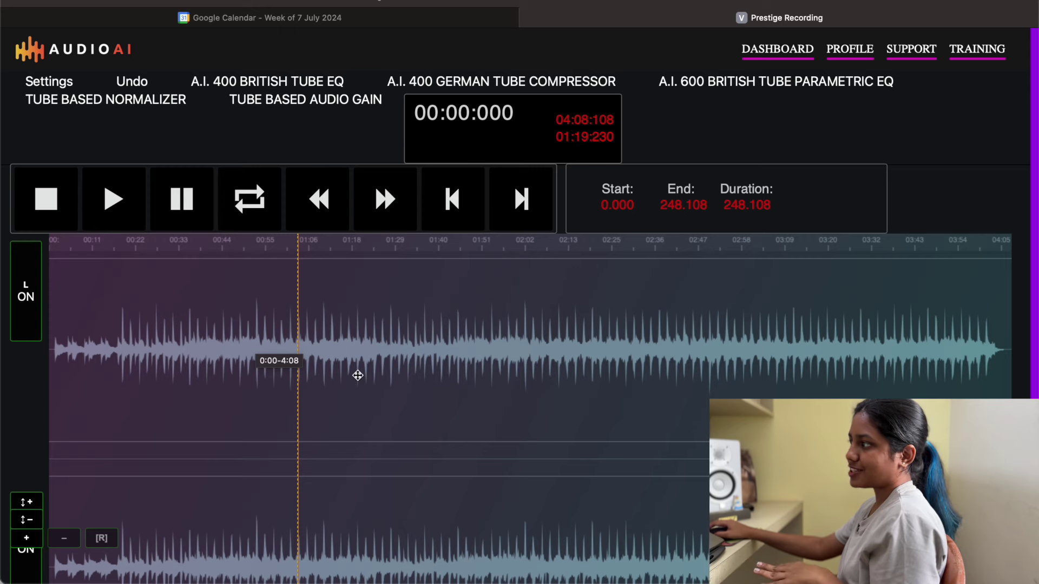
Check the Settings Stereo / Mono options and cancel without changes.
click(63, 86)
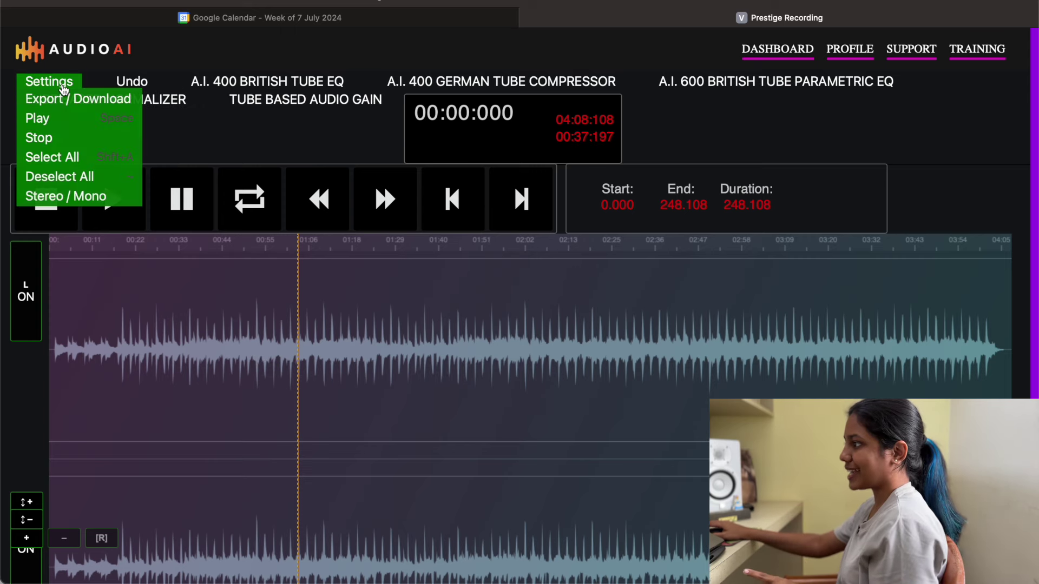
click(74, 198)
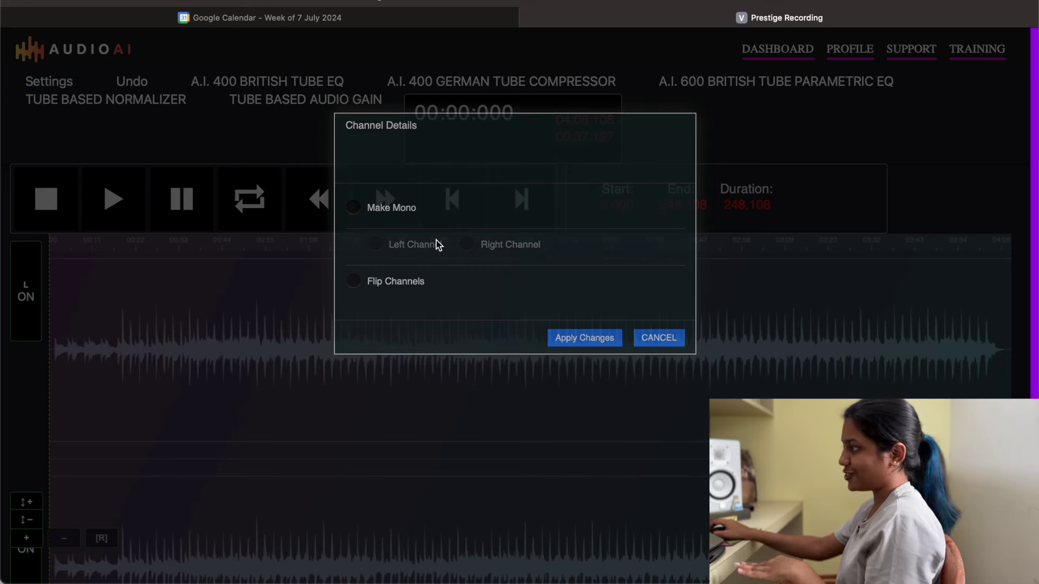
click(645, 334)
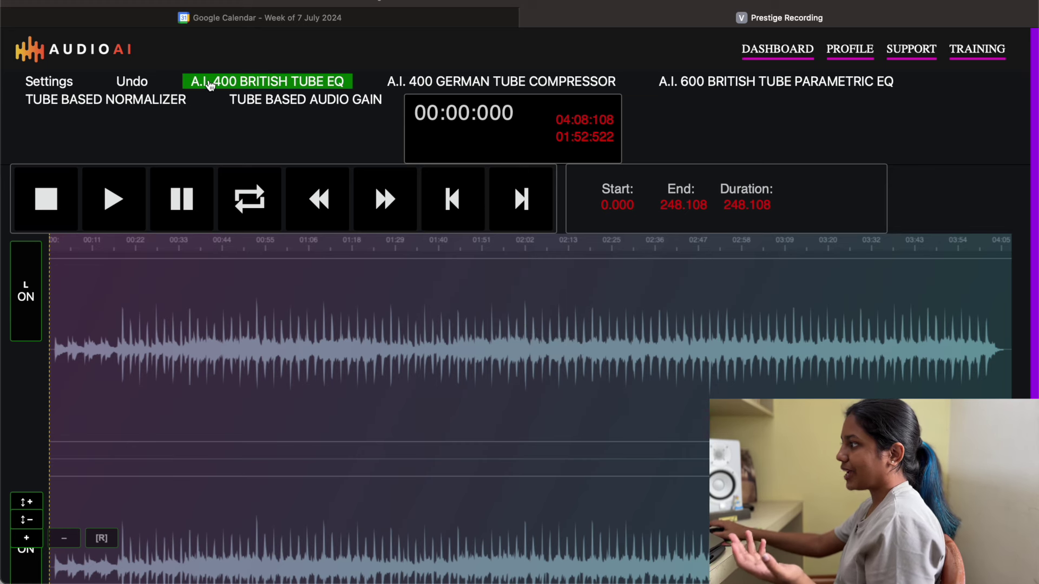
Apply The Magic preset from the A.I. 400 British Tube EQ.
click(314, 84)
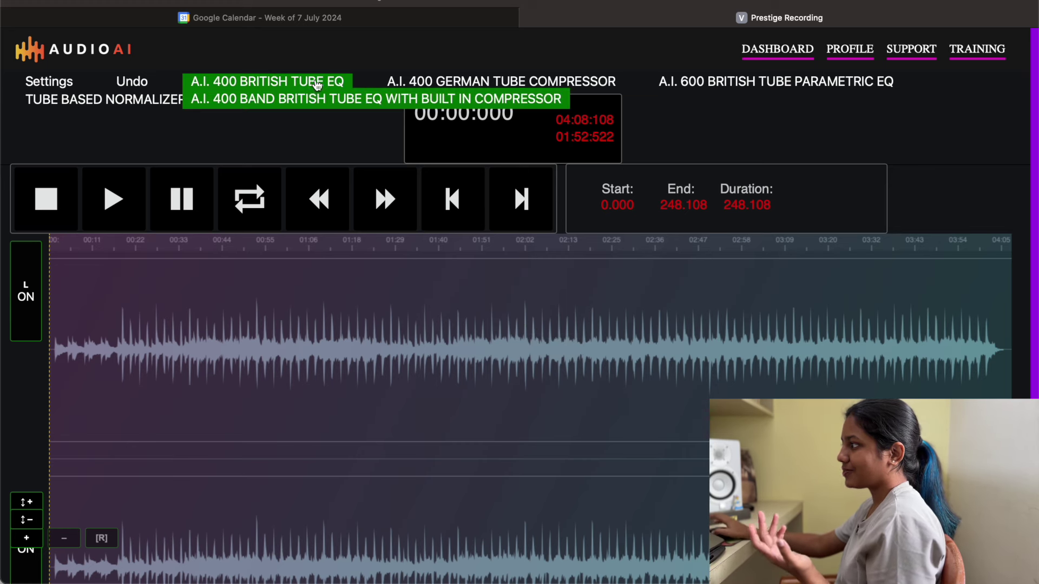
click(283, 102)
click(432, 267)
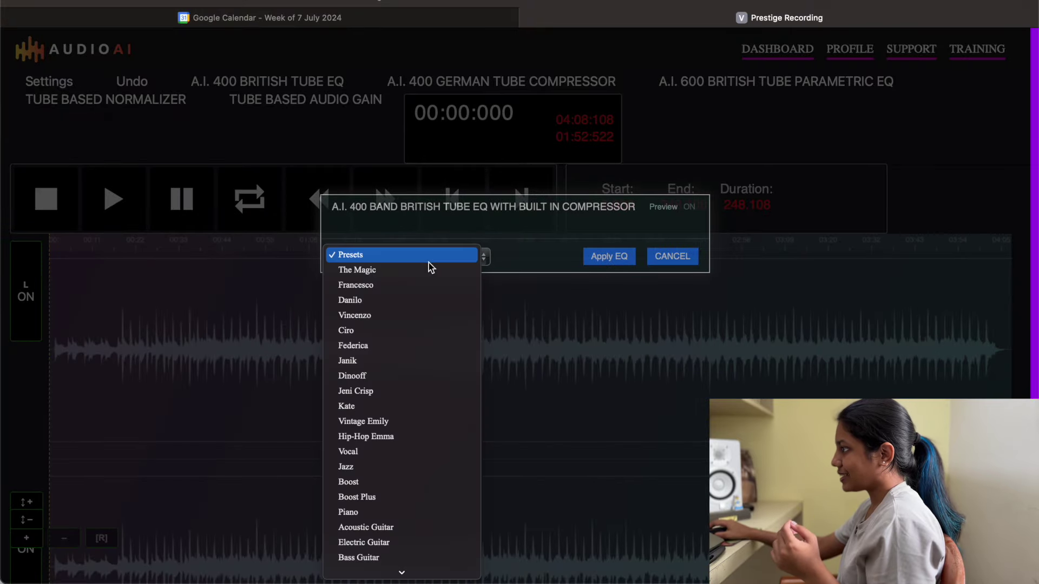
click(428, 271)
click(609, 257)
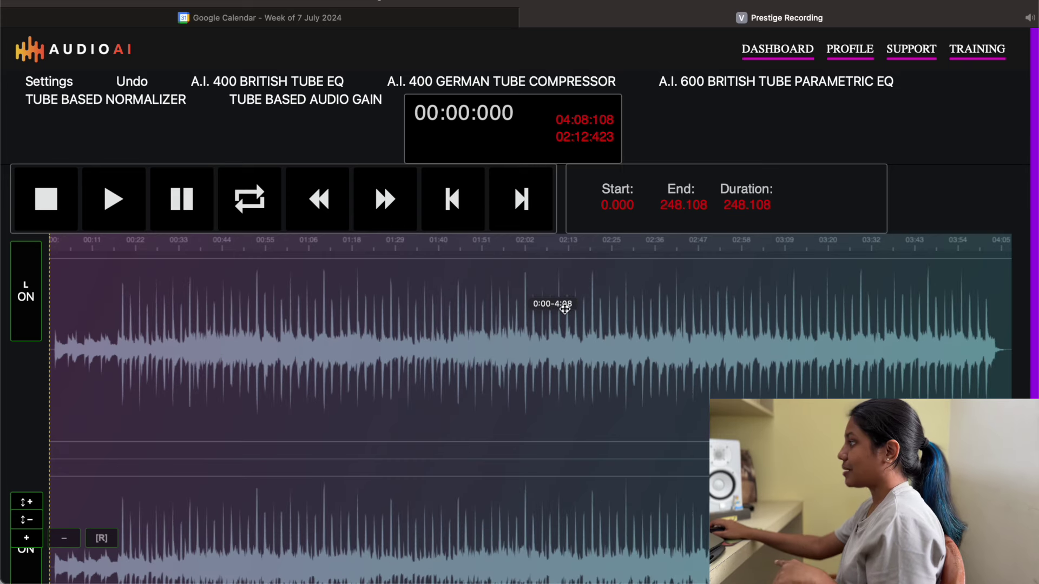
Apply the Iverilia preset from the A.I. 600 Parametric EQ.
click(840, 82)
click(794, 103)
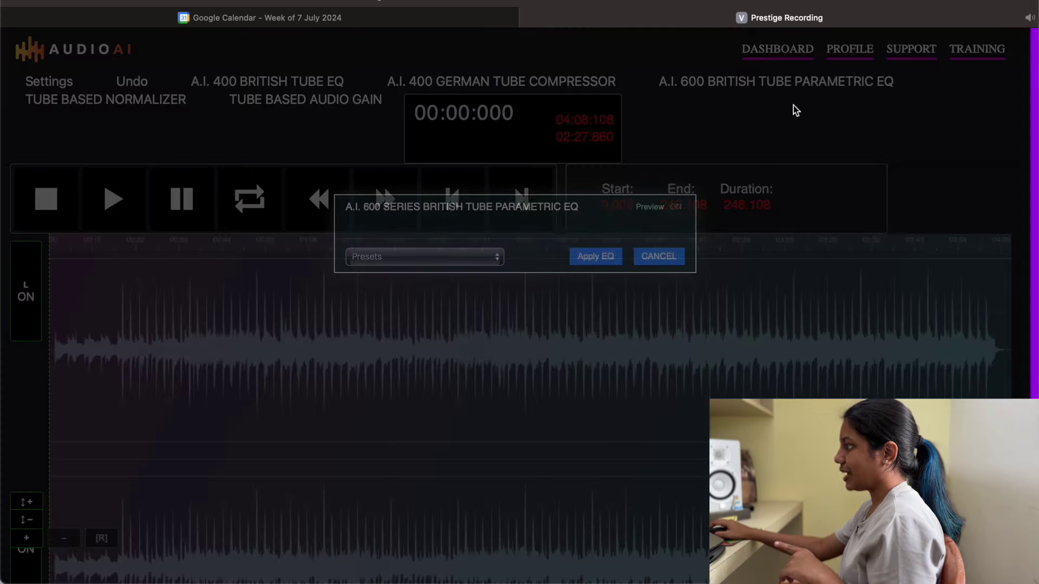
click(468, 255)
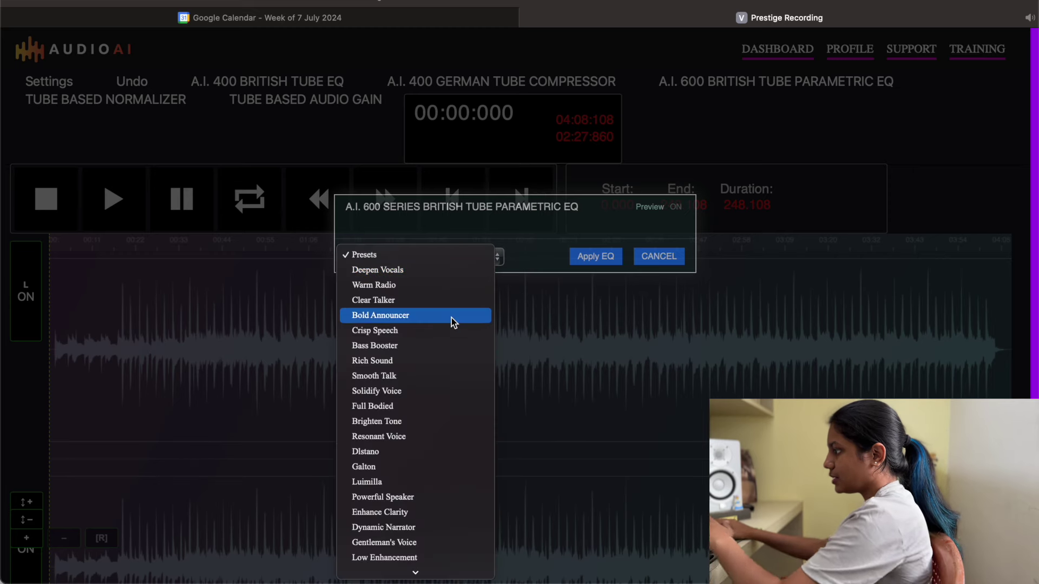
scroll(452, 317, down, 3)
click(383, 559)
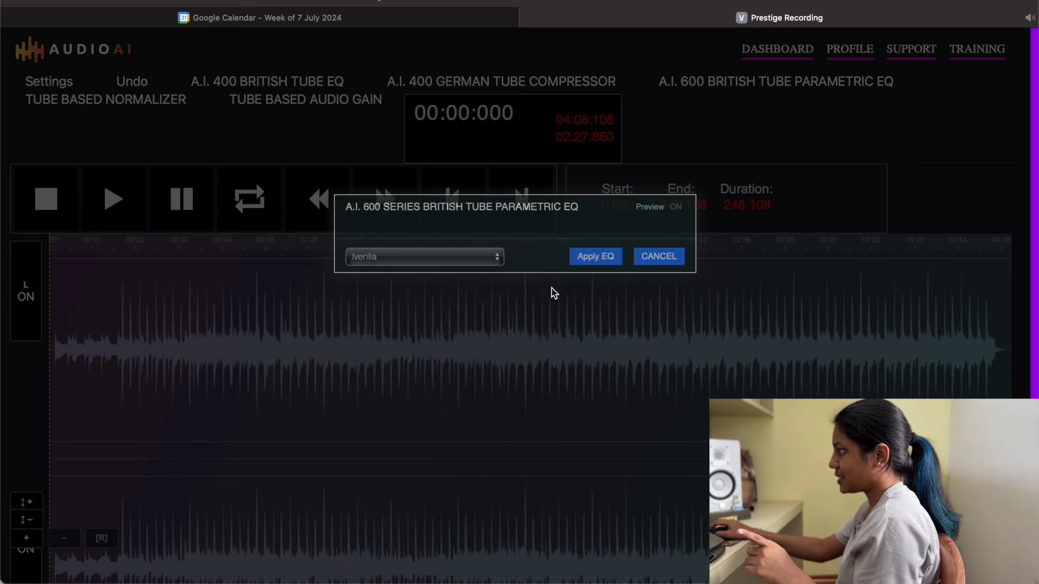
click(597, 258)
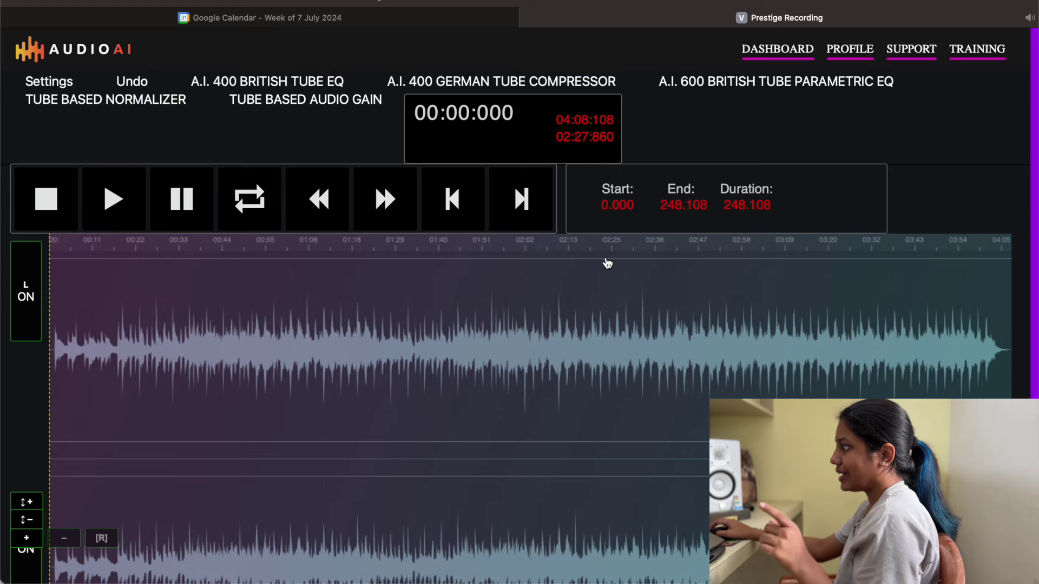
Apply the Merylett preset from the German Tube Compressor, then clear the selection.
click(535, 91)
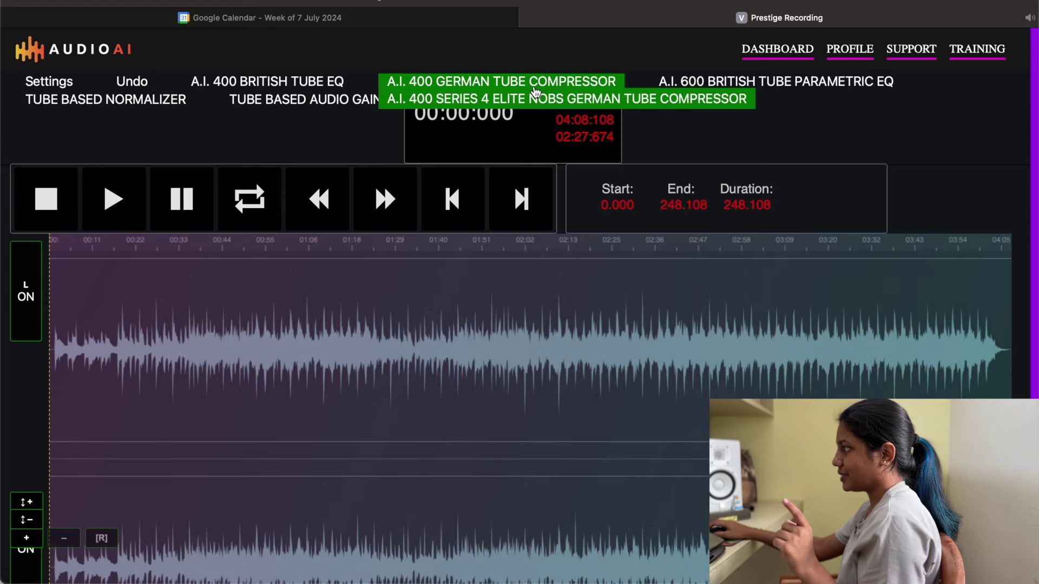
click(514, 101)
click(382, 259)
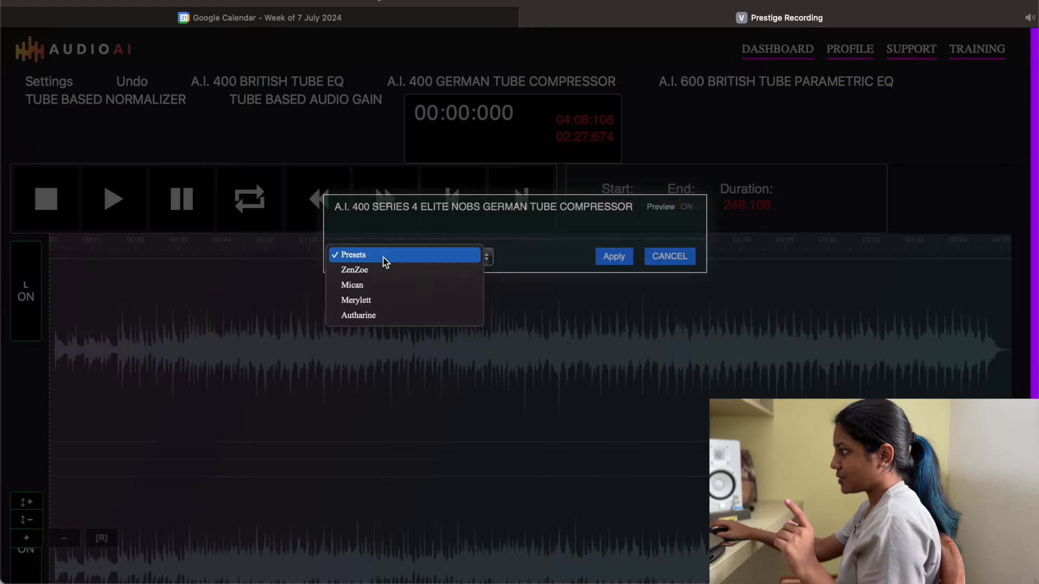
click(346, 300)
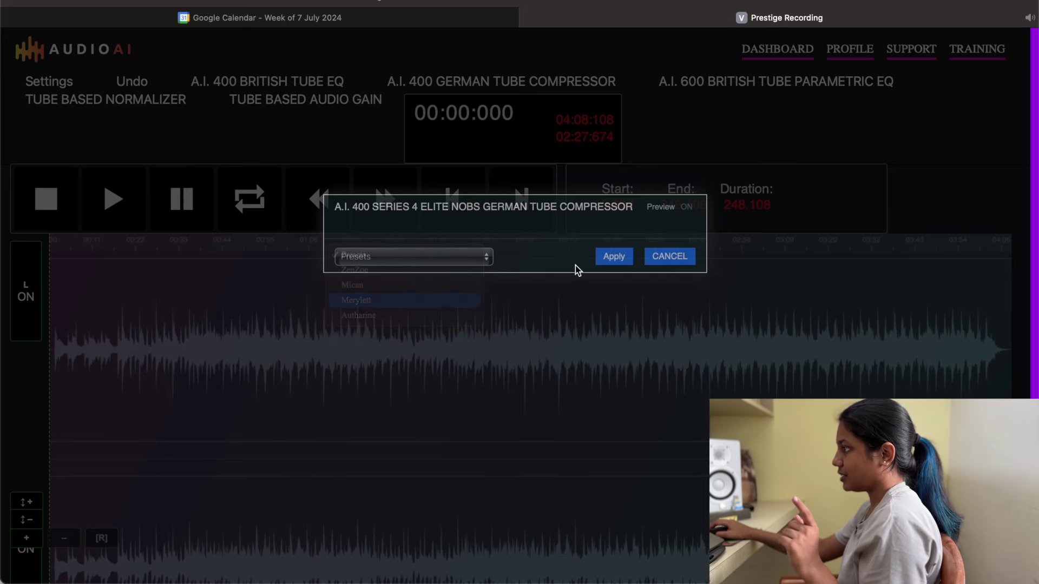
click(616, 258)
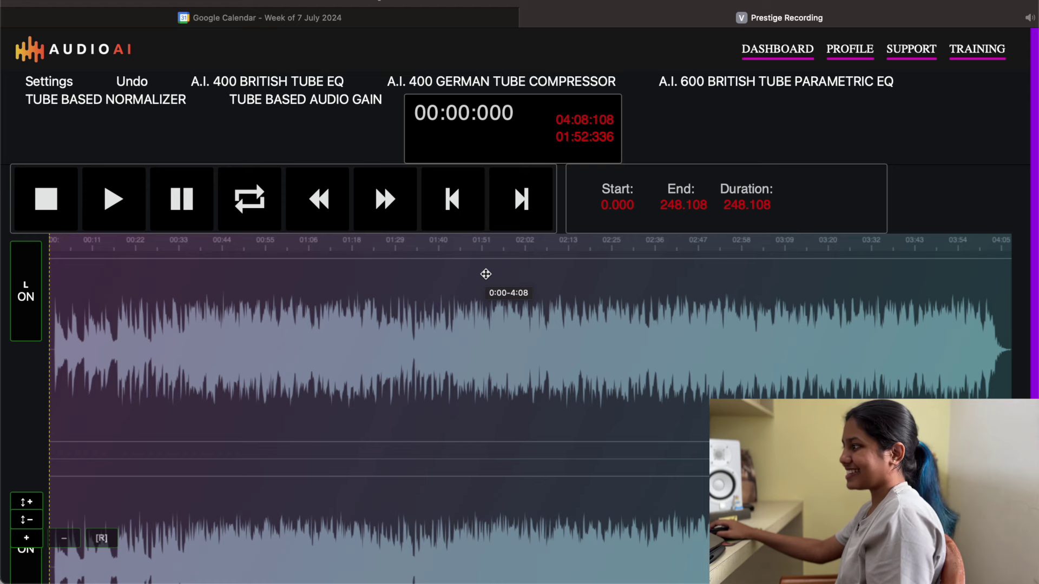
click(454, 284)
click(98, 284)
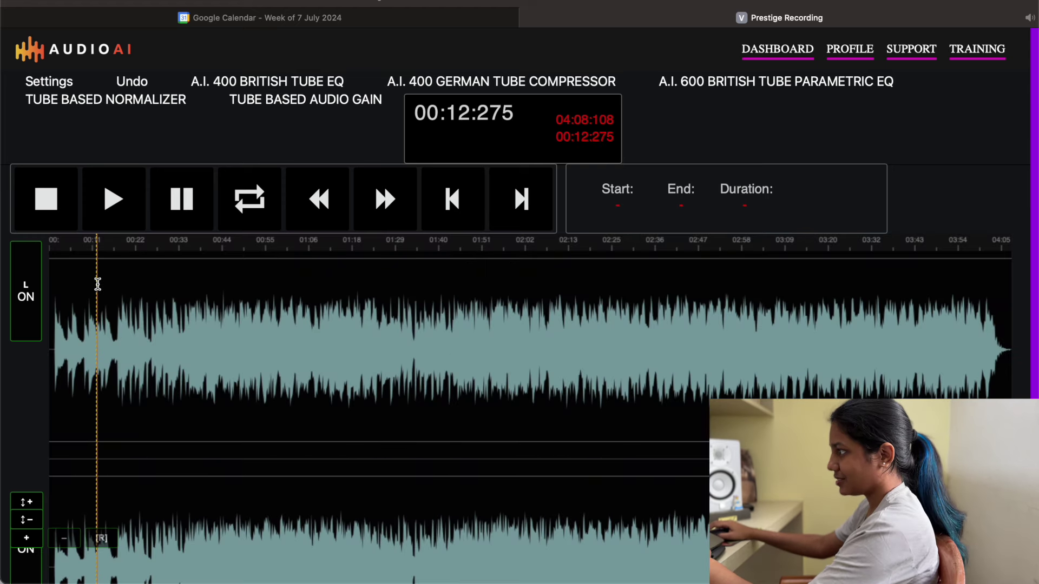
key(space)
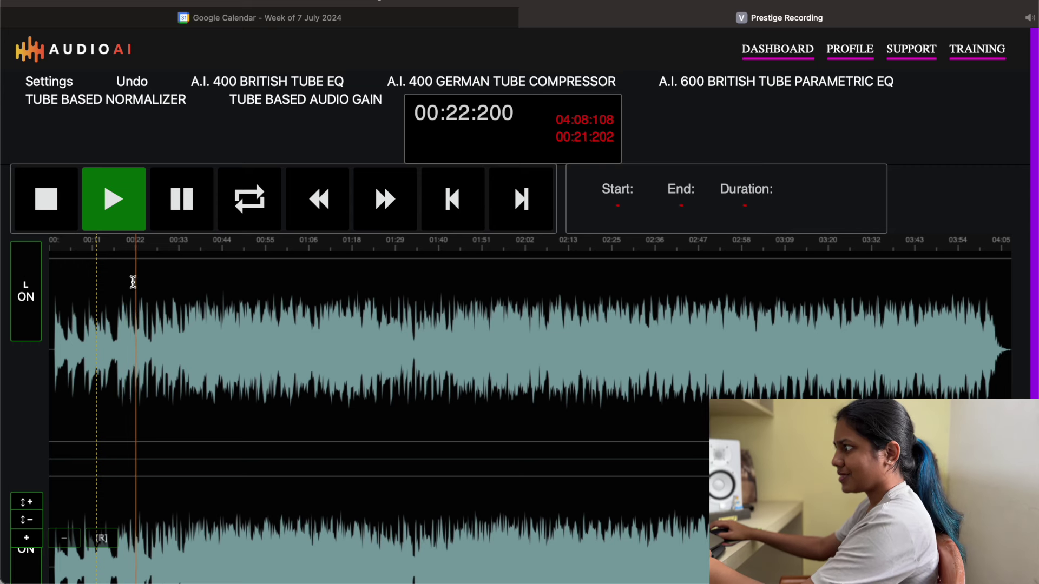
key(space)
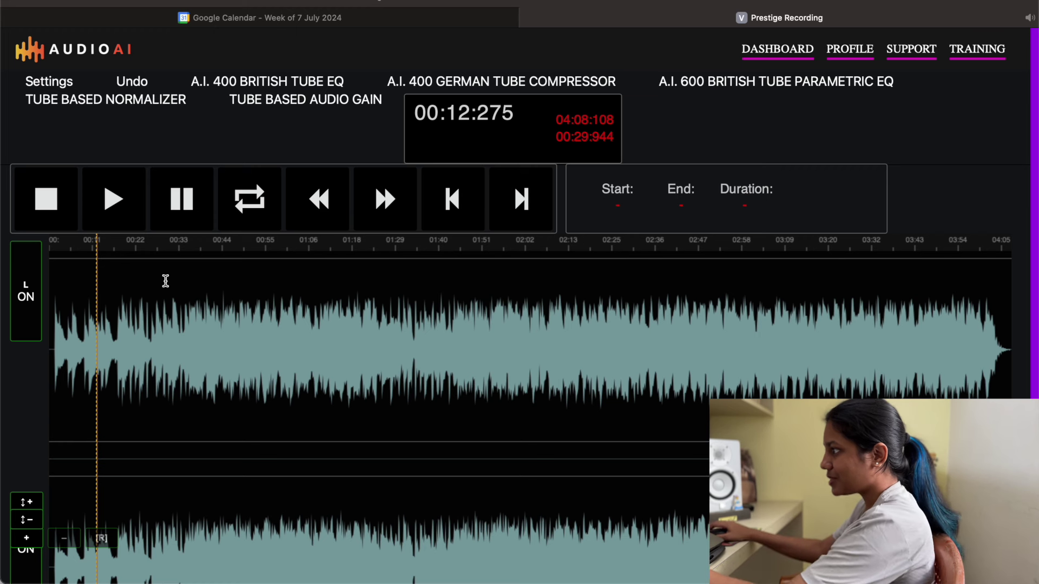
click(136, 276)
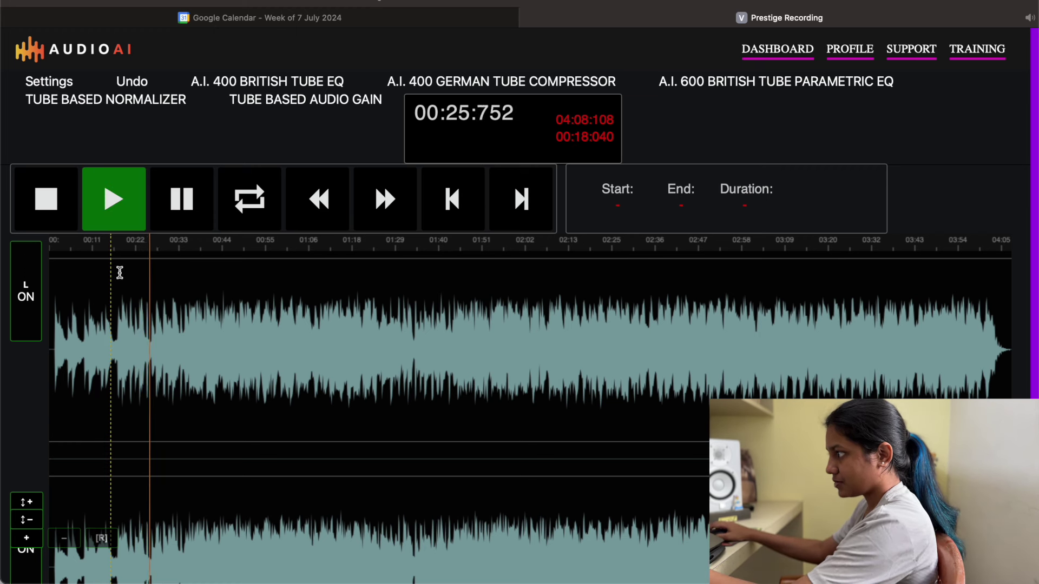
key(space)
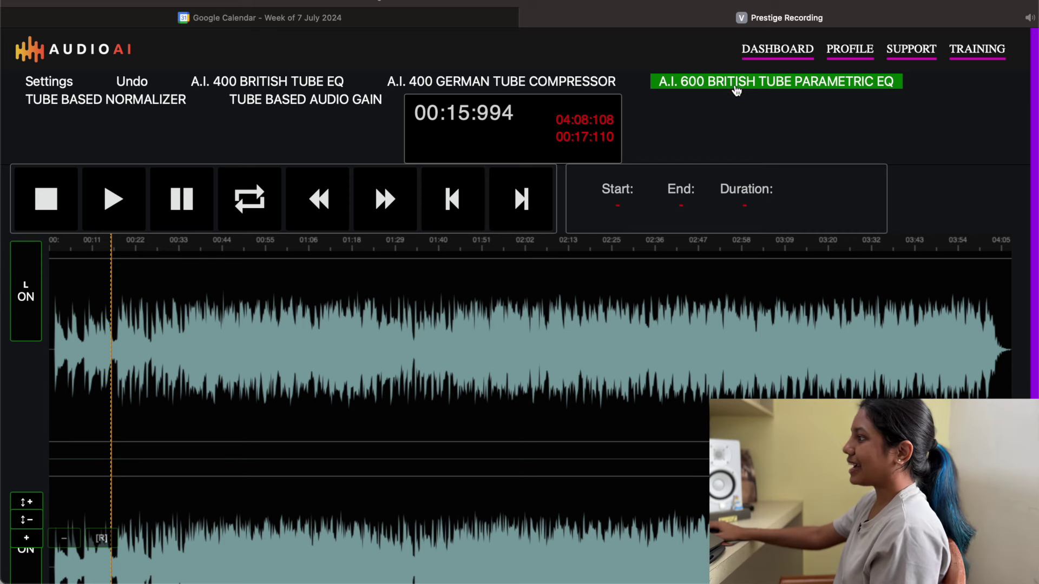
Click the waveform near 00:25, select all 248.108 seconds, and bring up Settings.
click(157, 285)
key(shift+a)
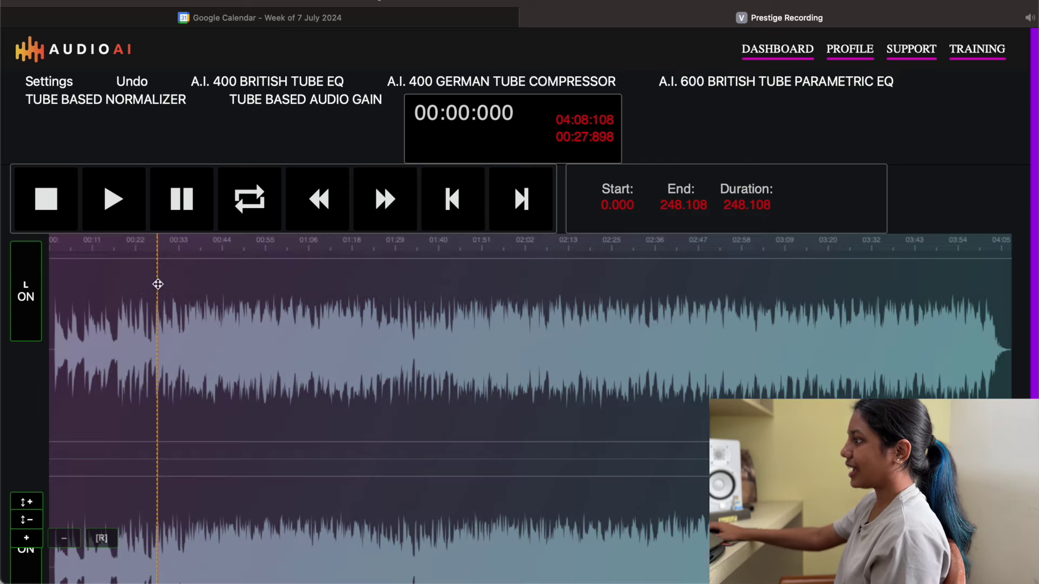
click(74, 81)
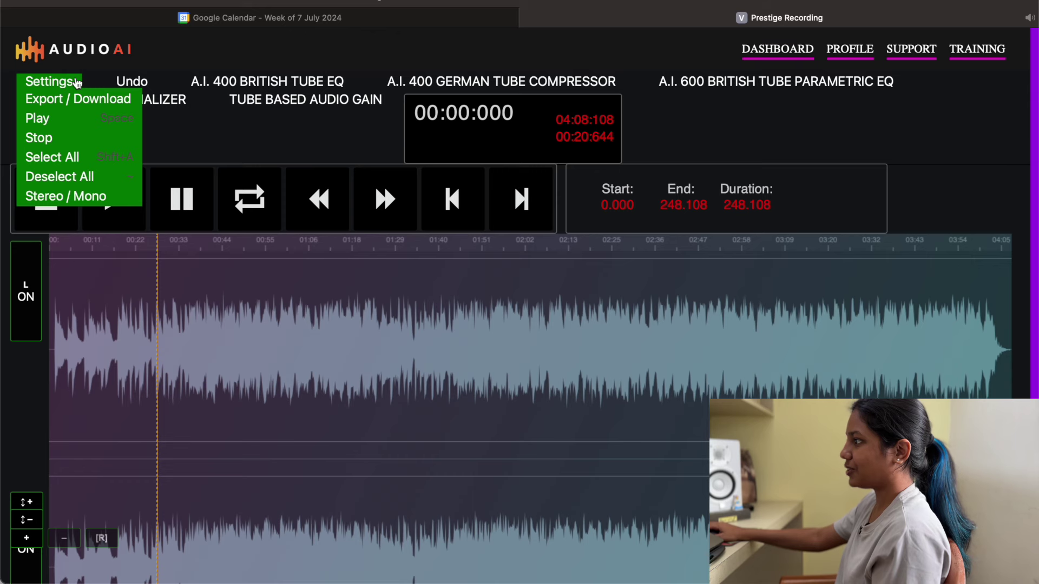